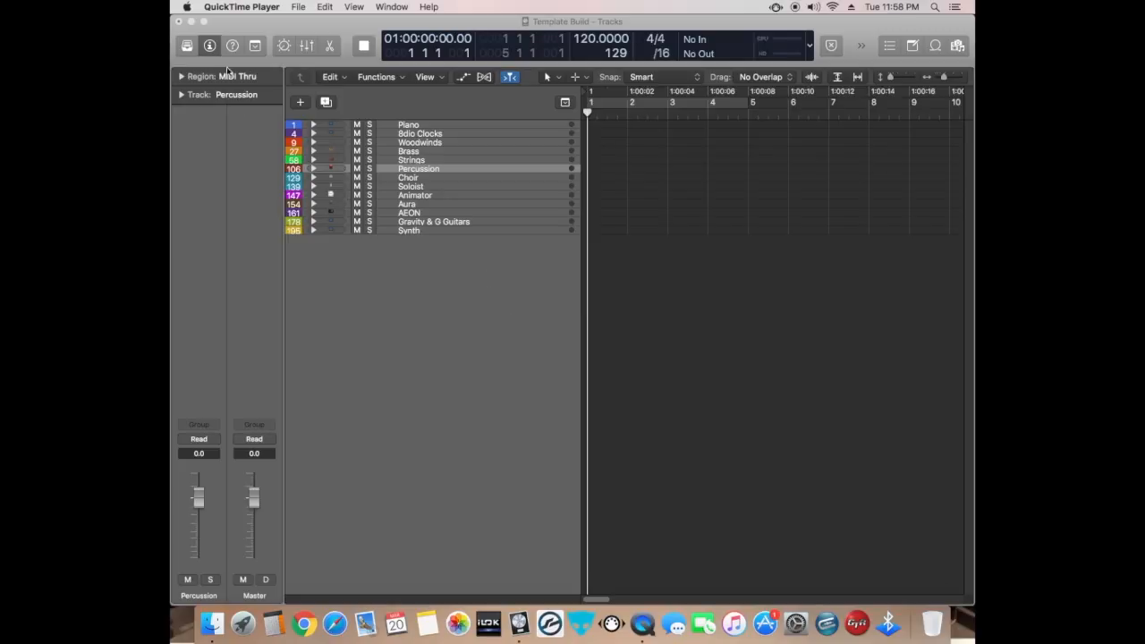
Check the Mac's processor, memory and system version in its system overview, close it, and return to Logic Pro X
left_click(187, 6)
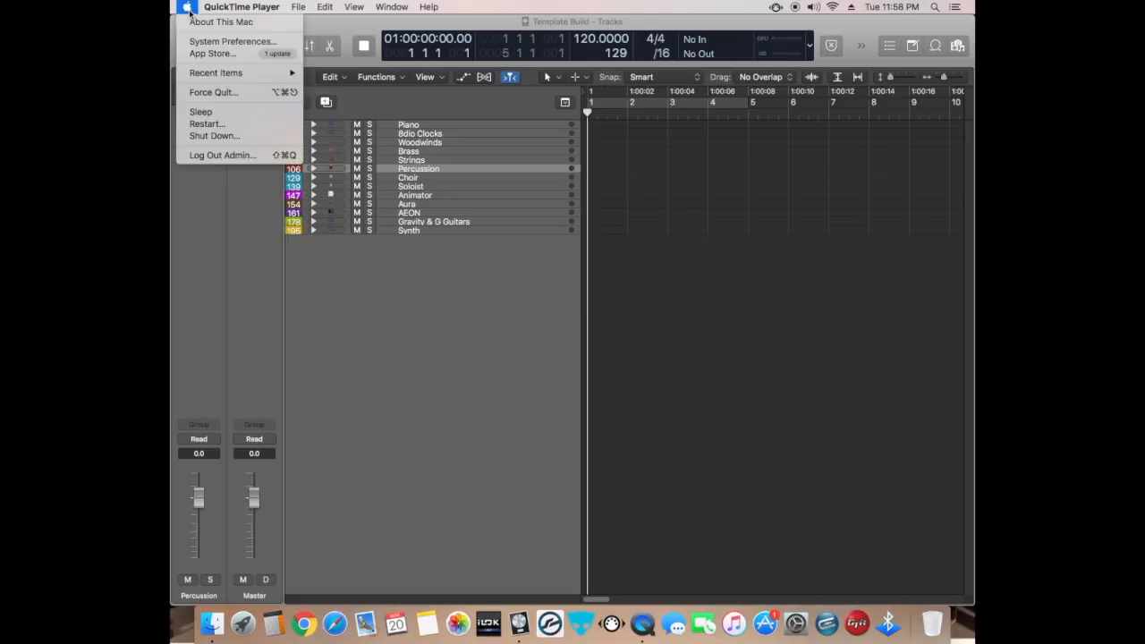
left_click(204, 24)
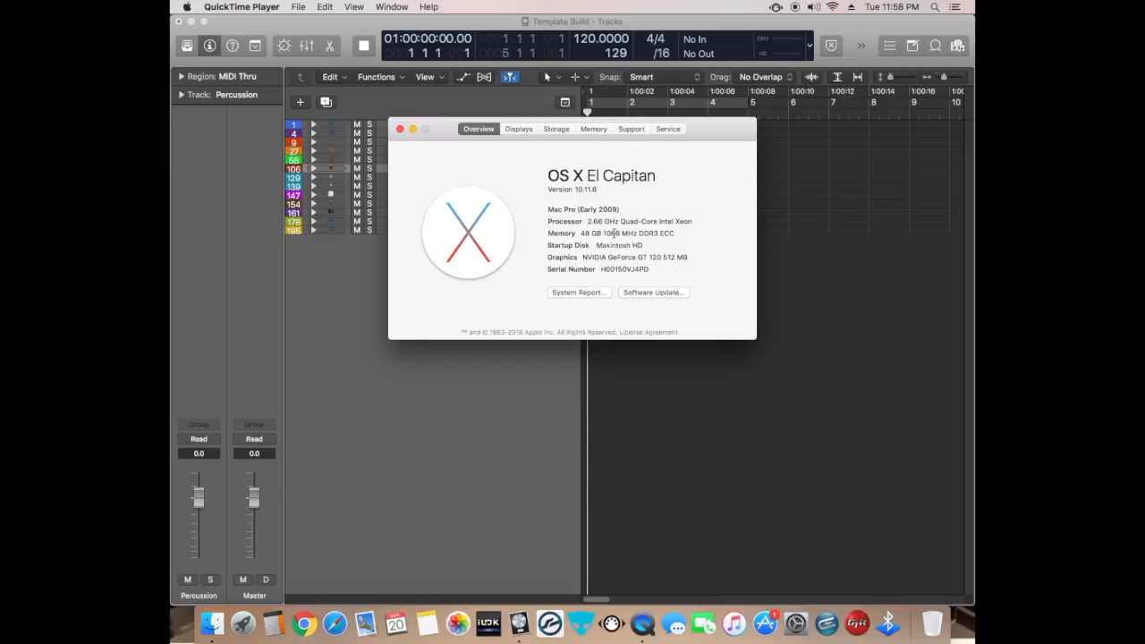
left_click(399, 129)
left_click(489, 322)
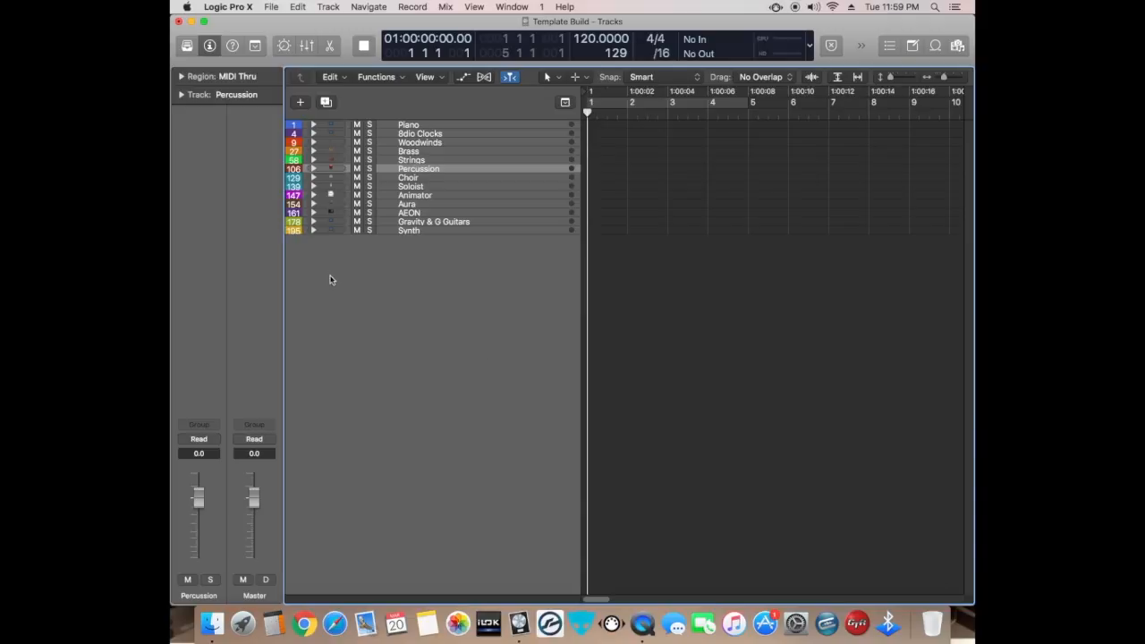
Examine the tracks inside the Synth stack, then the Scketch Piano and Piano tracks inside the Piano stack
left_click(313, 230)
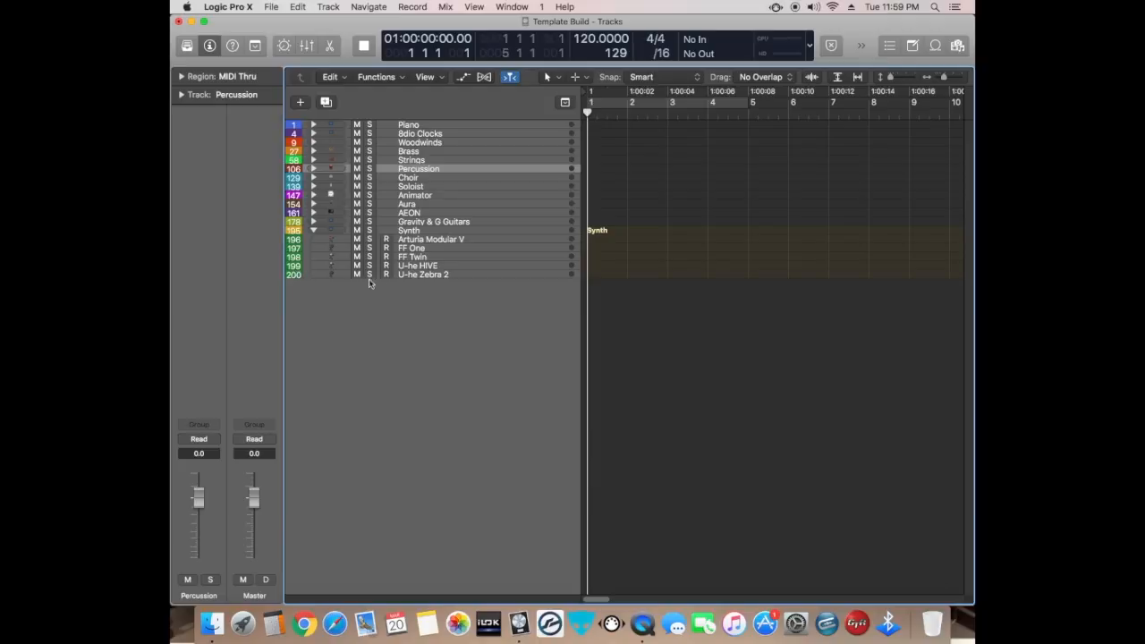
left_click(314, 231)
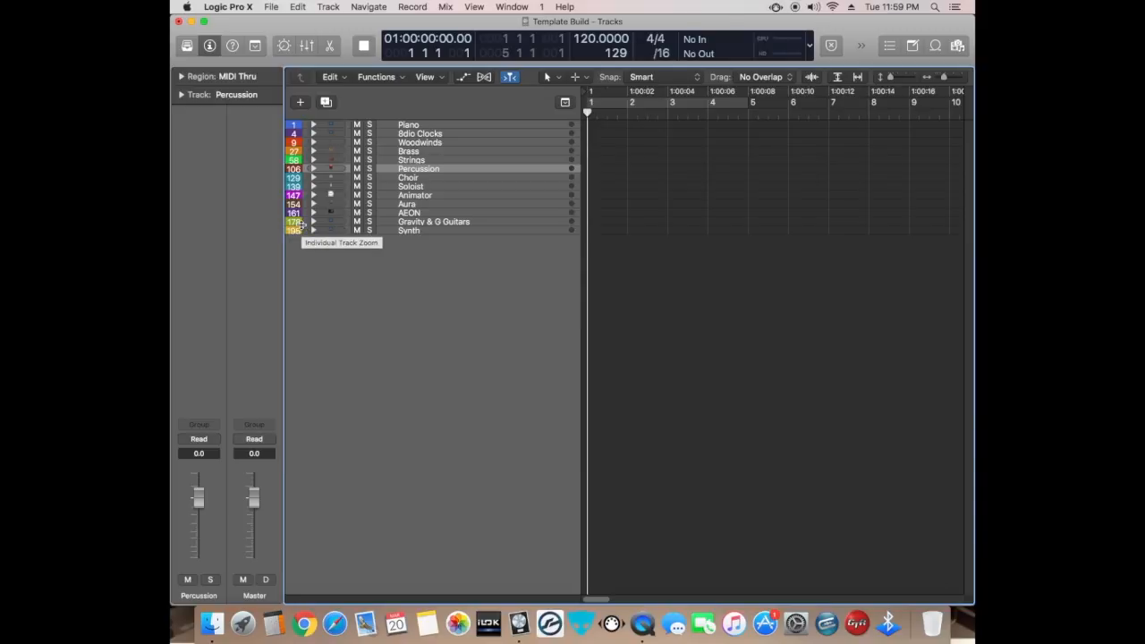
left_click(314, 126)
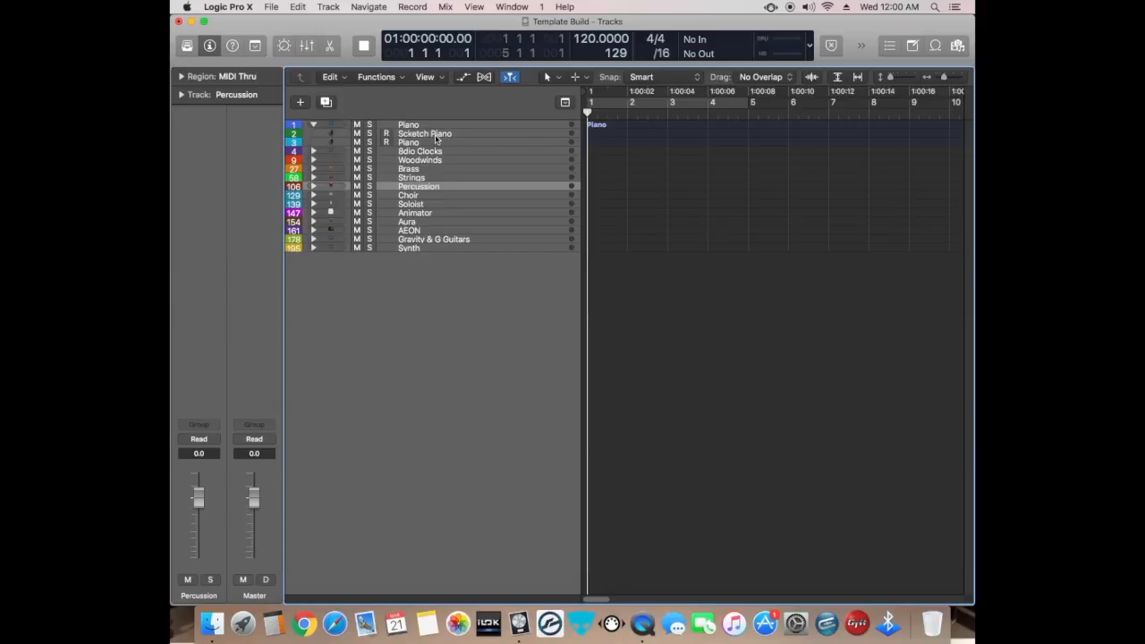
left_click(425, 134)
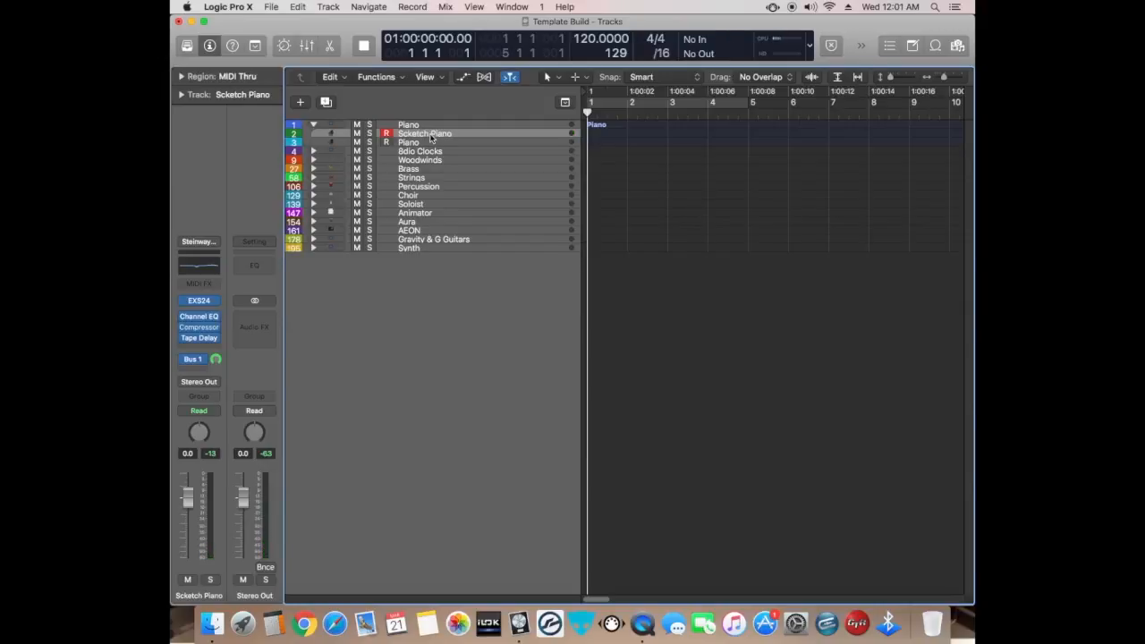
left_click(417, 143)
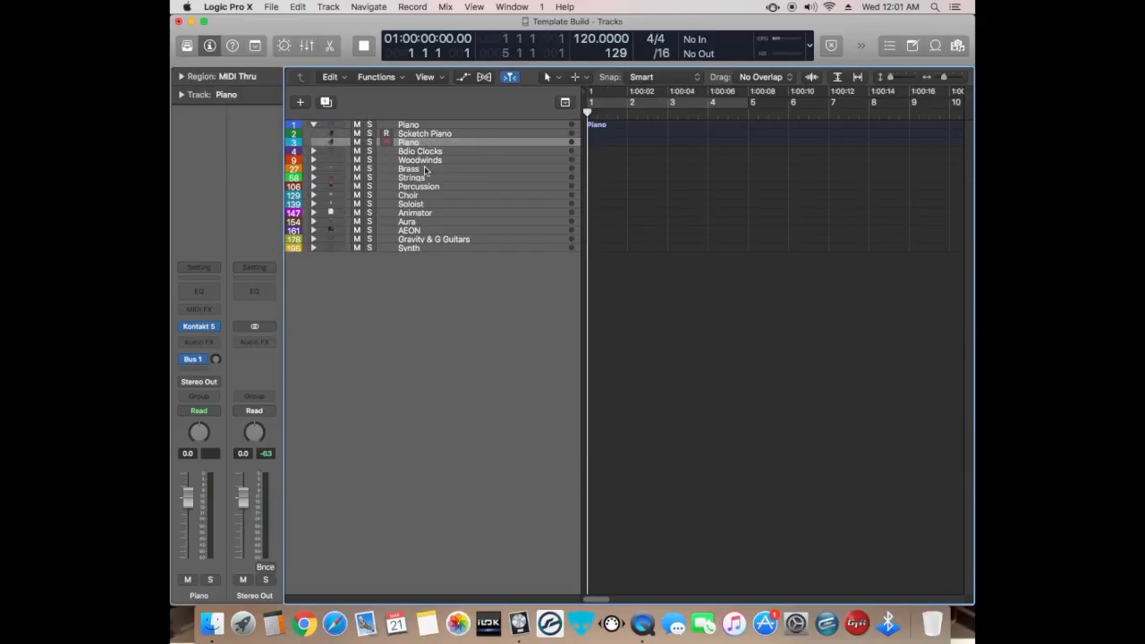
Inspect the 8Dio Clocks 1 track inside the 8dio Clocks stack, then collapse that stack and the Piano stack
left_click(312, 153)
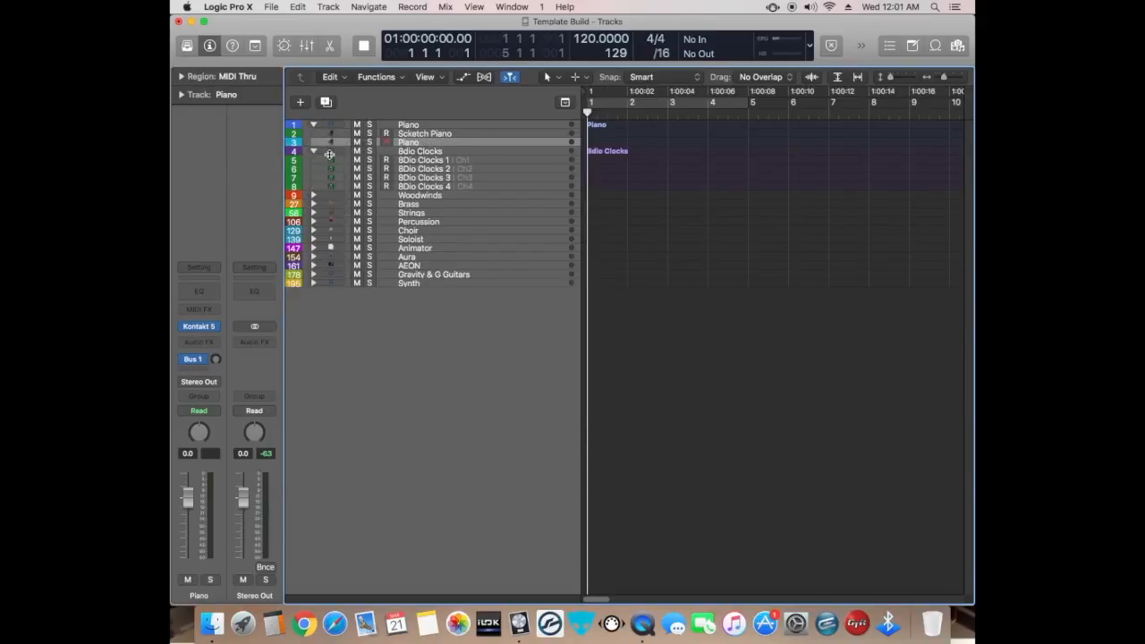
left_click(449, 165)
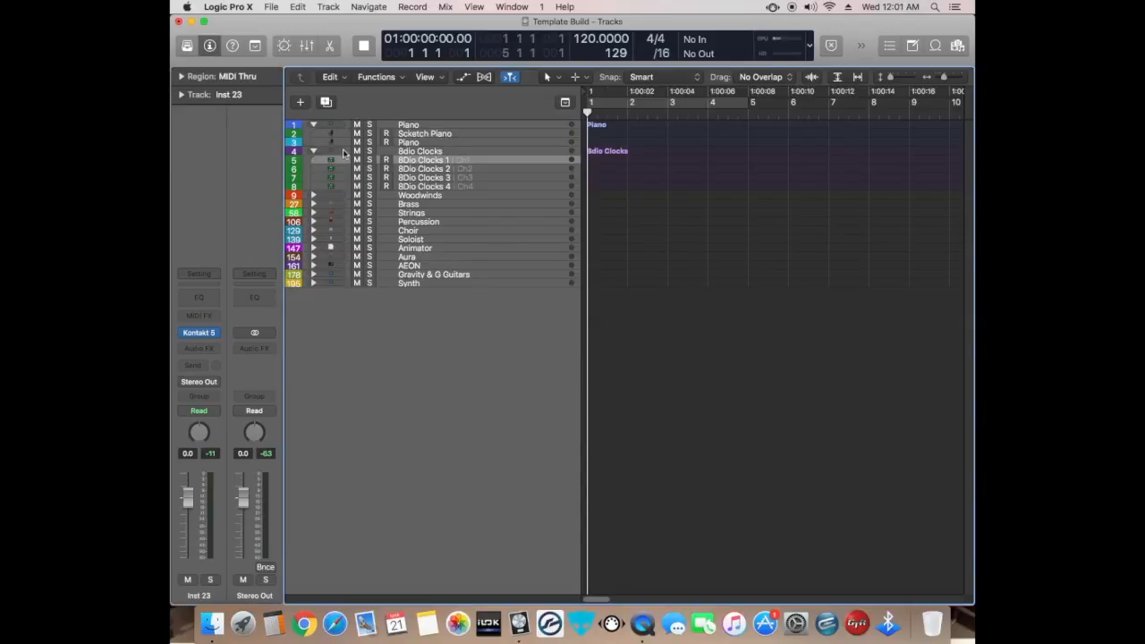
left_click(313, 151)
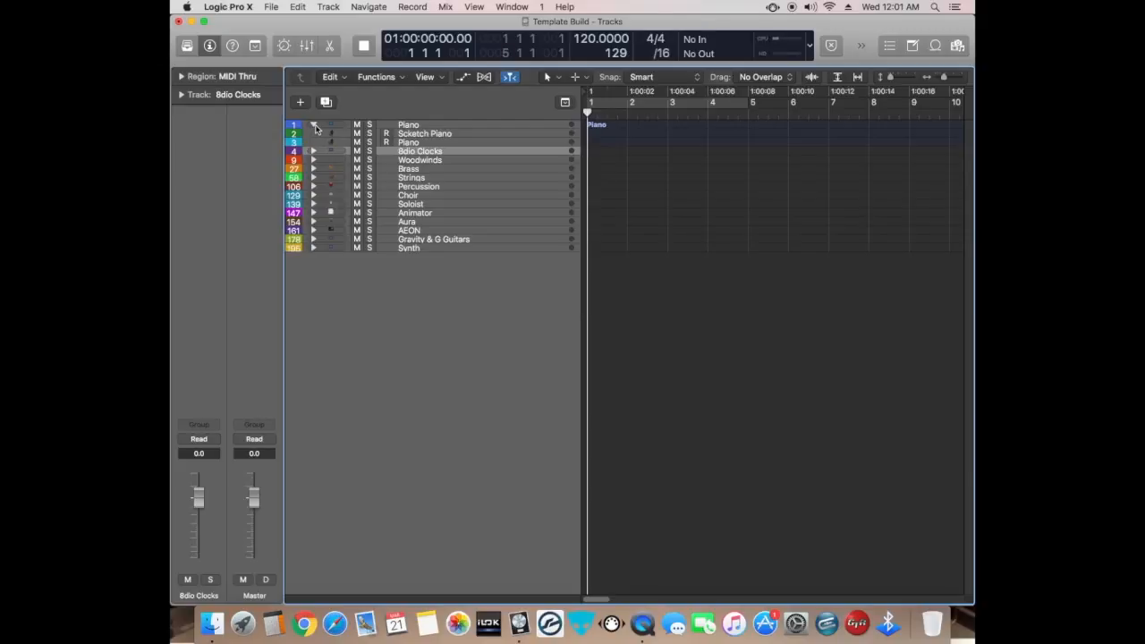
left_click(314, 126)
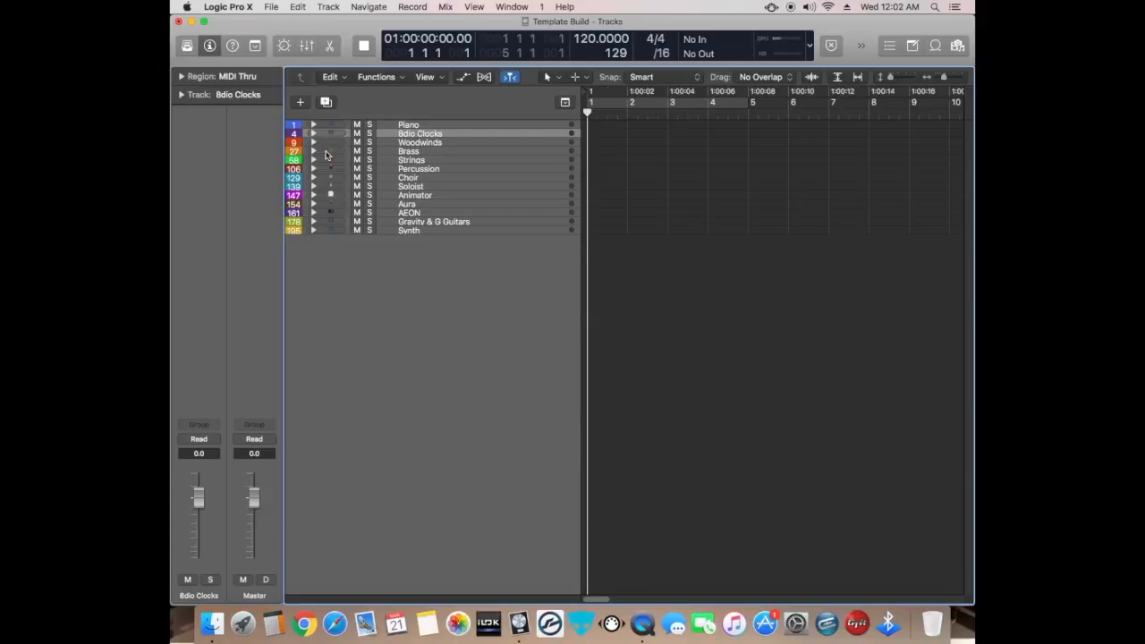
Expand the Woodwinds and Brass stacks one after the other to review their tracks, collapsing each again
left_click(314, 142)
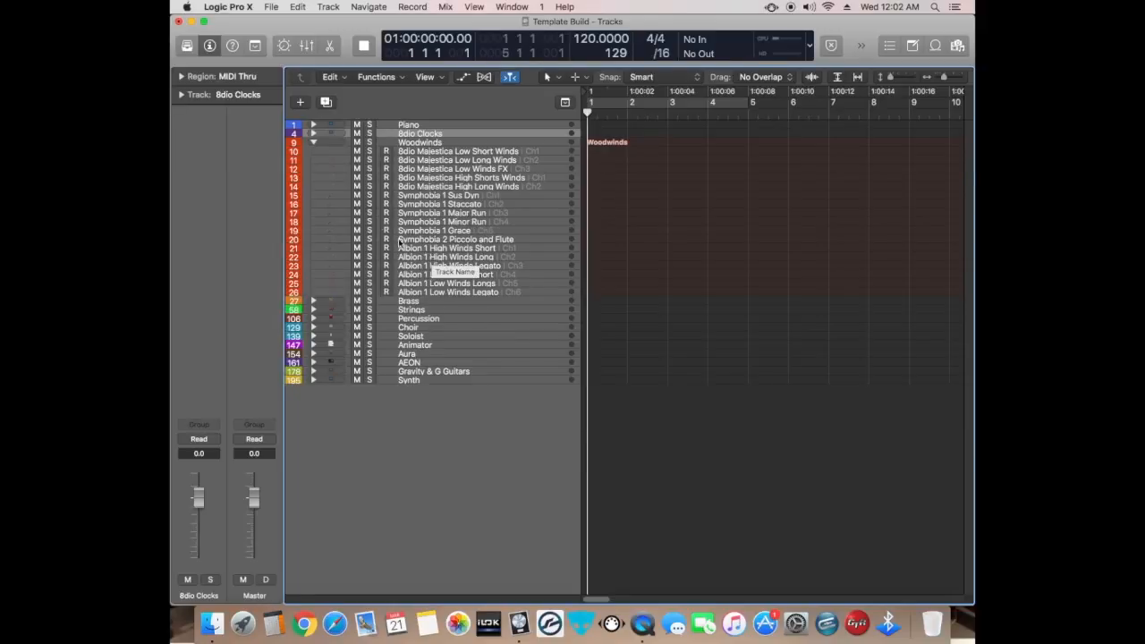
left_click(313, 144)
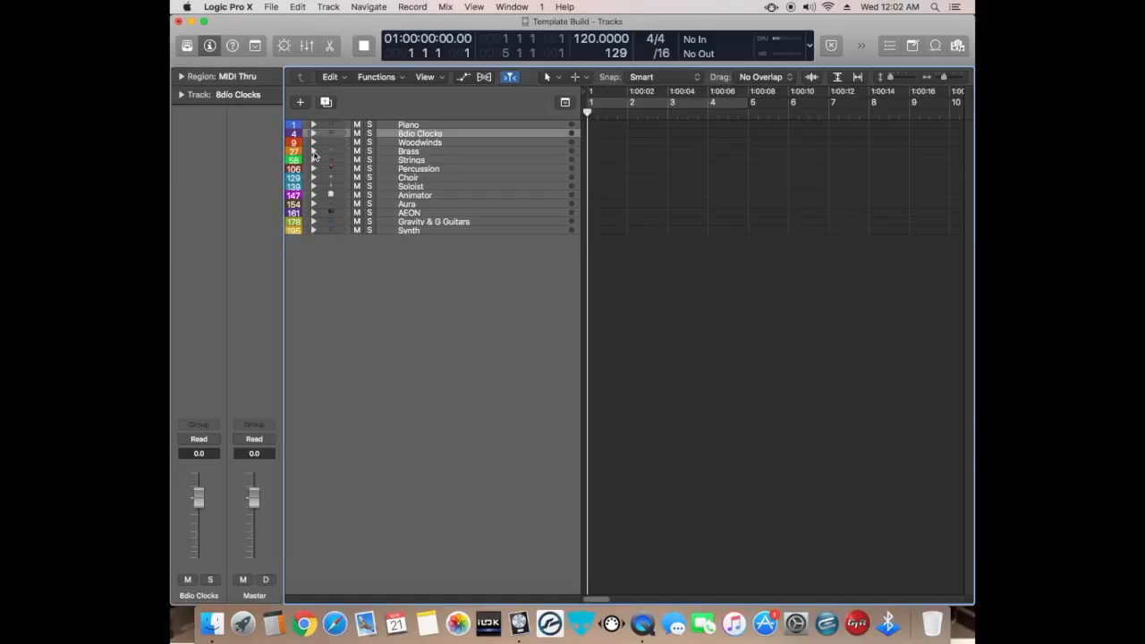
left_click(313, 151)
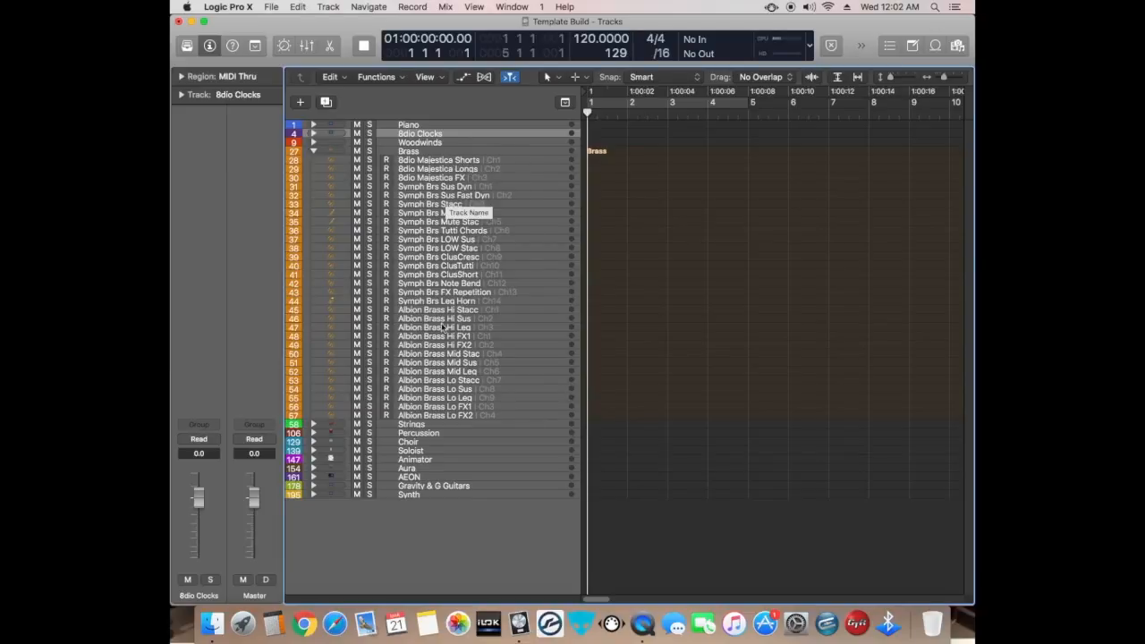
left_click(313, 151)
Review the instrument tracks in the Strings and Percussion stacks, leaving both stacks collapsed
left_click(314, 161)
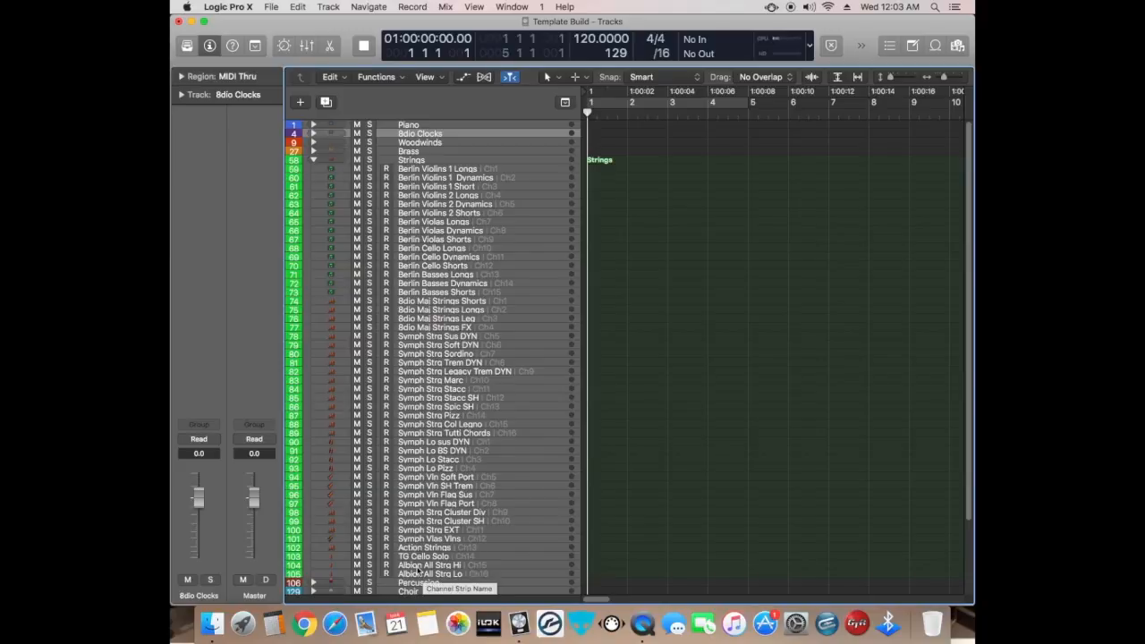
left_click(313, 160)
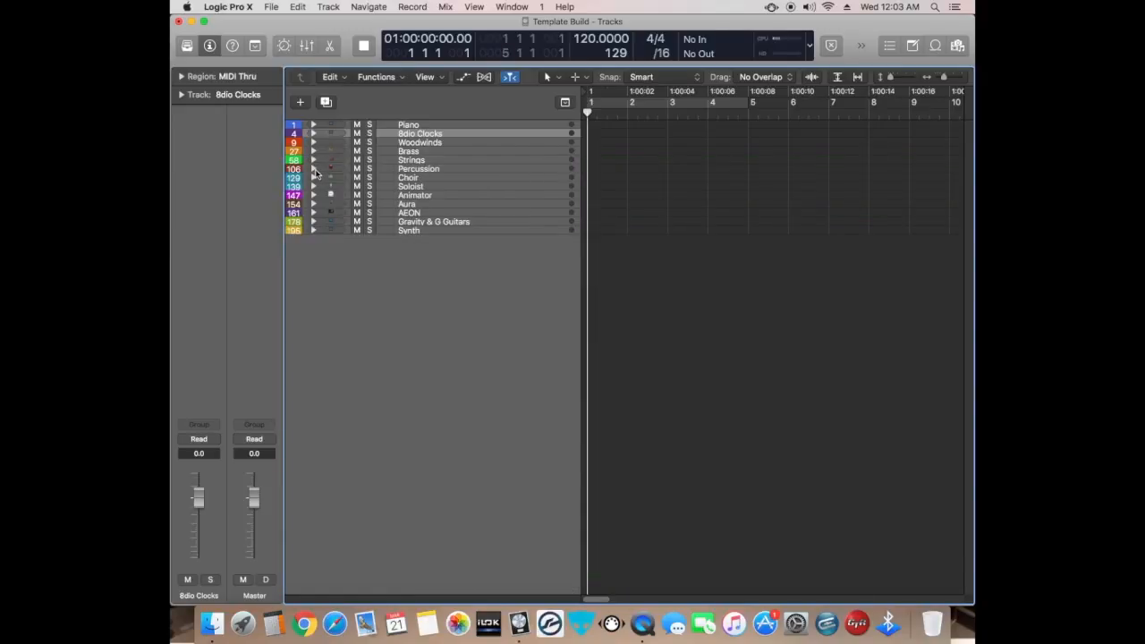
left_click(314, 169)
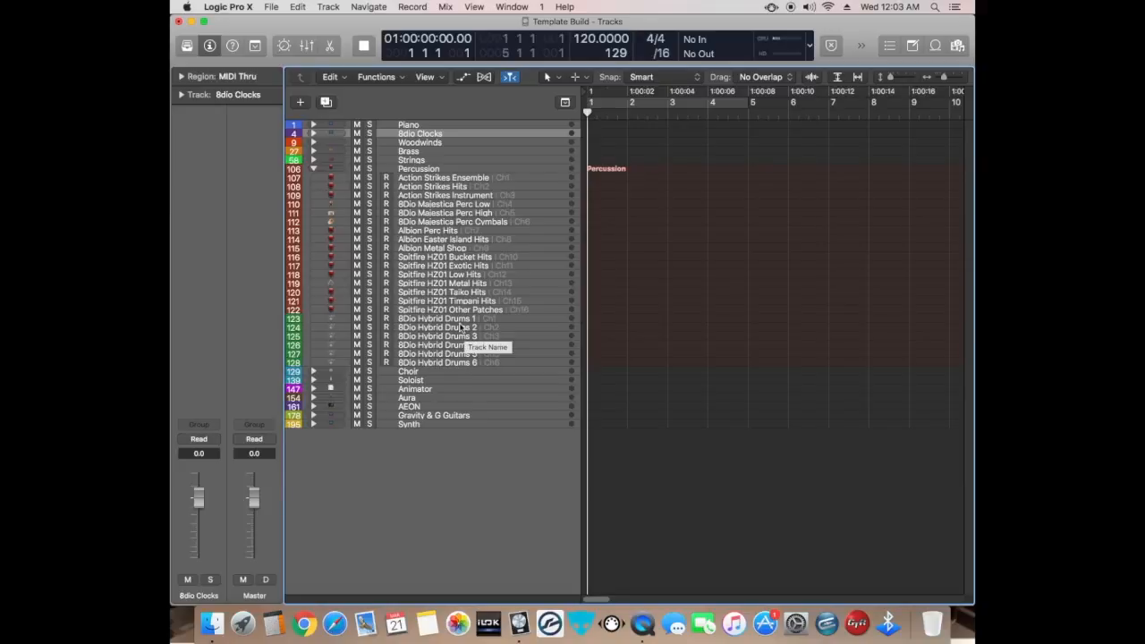
left_click(313, 170)
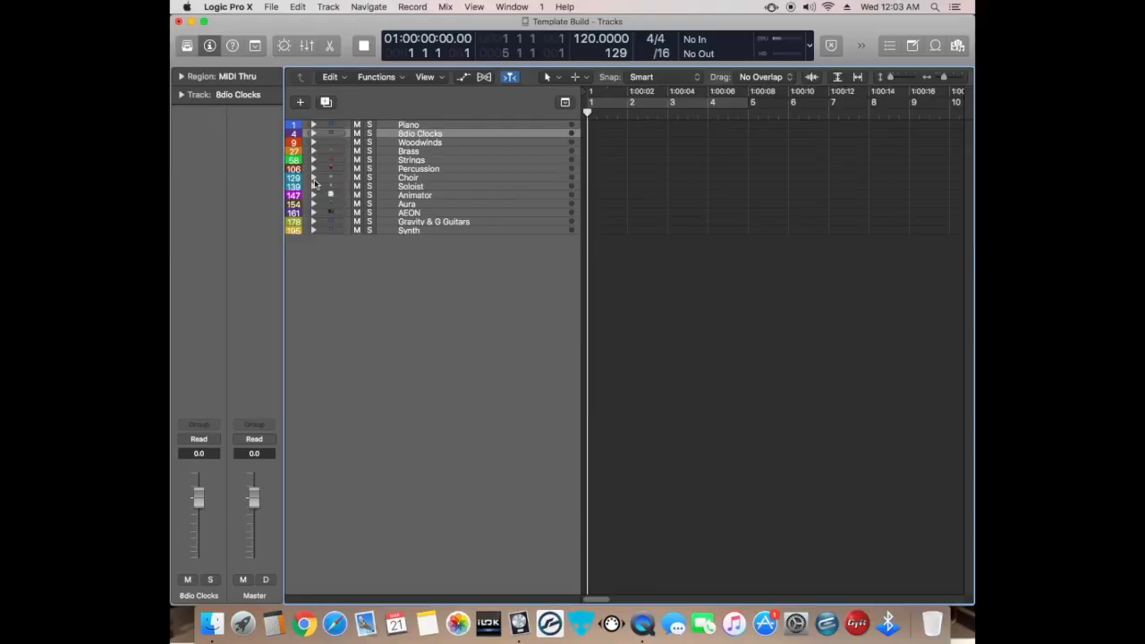
Look briefly through the vocal tracks in the Choir and Soloist stacks, collapsing each stack again
left_click(313, 178)
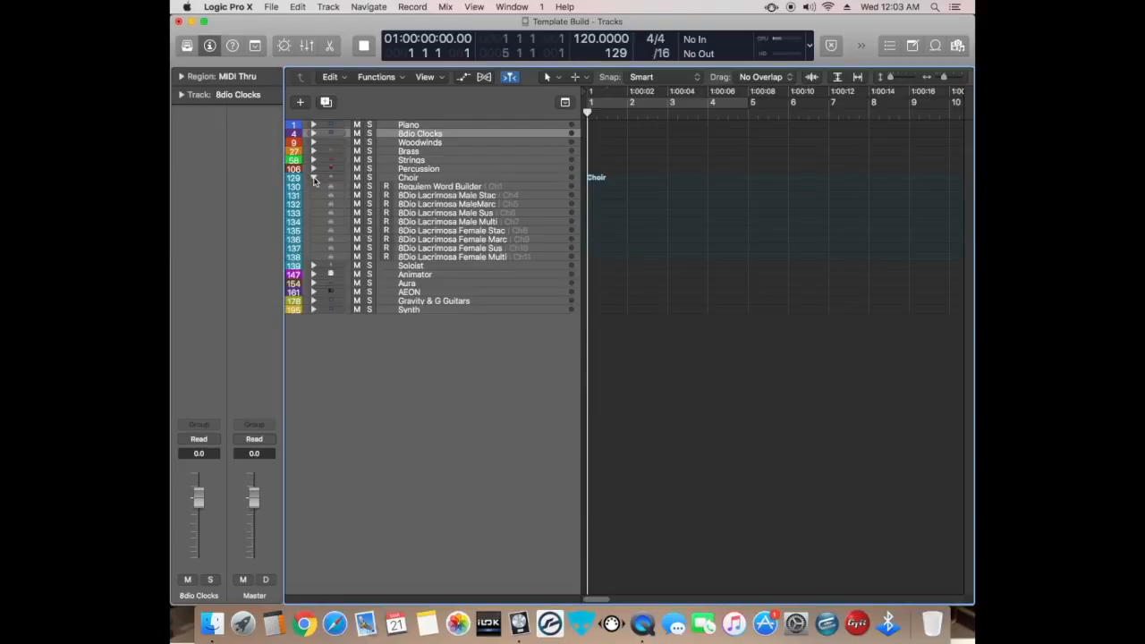
left_click(313, 179)
left_click(313, 187)
left_click(313, 187)
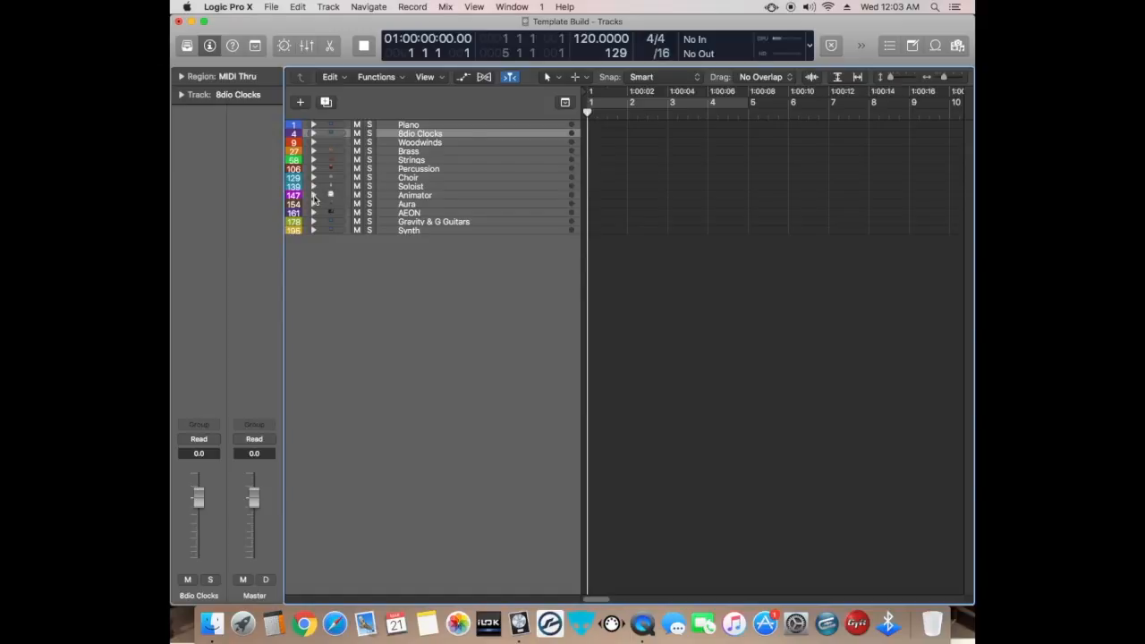
Review the contents of the Animator, Aura and AEON stacks one by one, collapsing each again
left_click(313, 196)
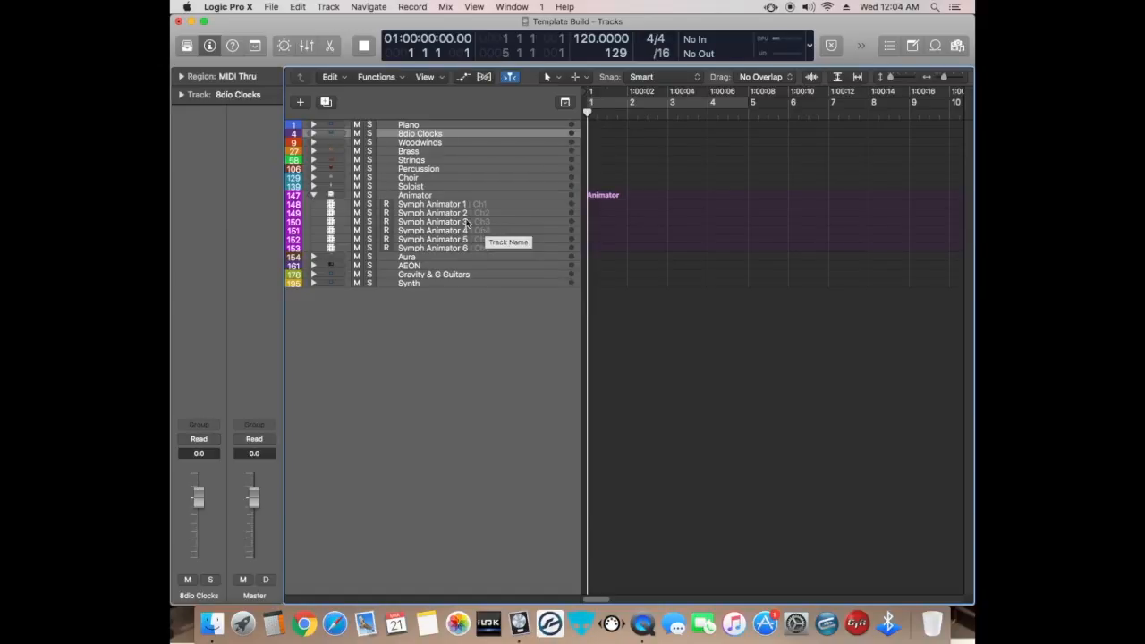
left_click(313, 195)
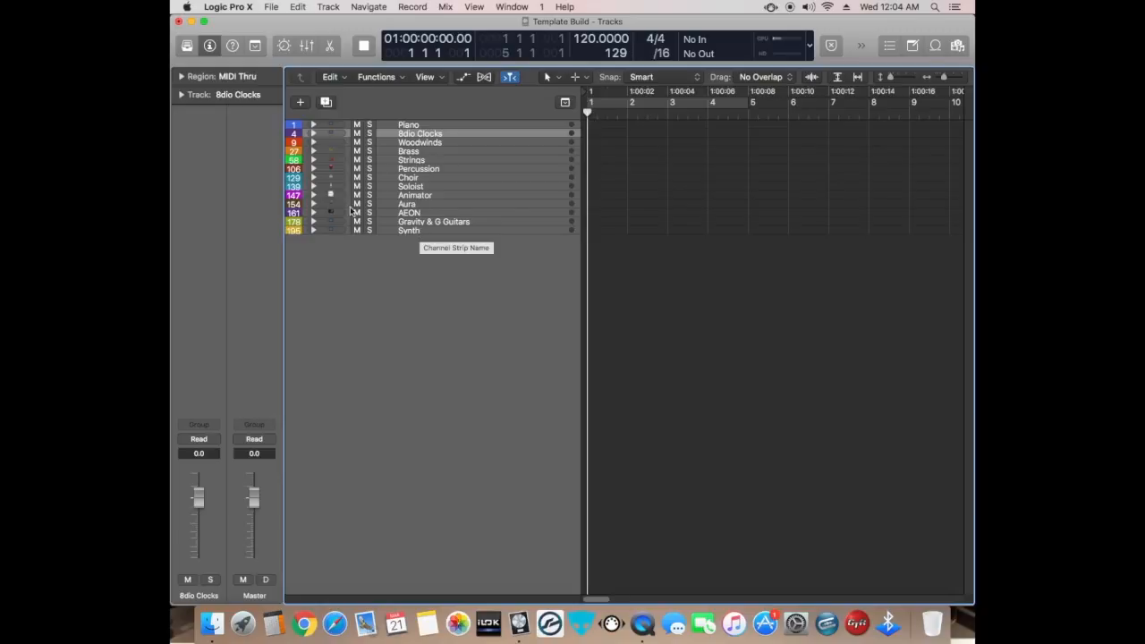
left_click(314, 204)
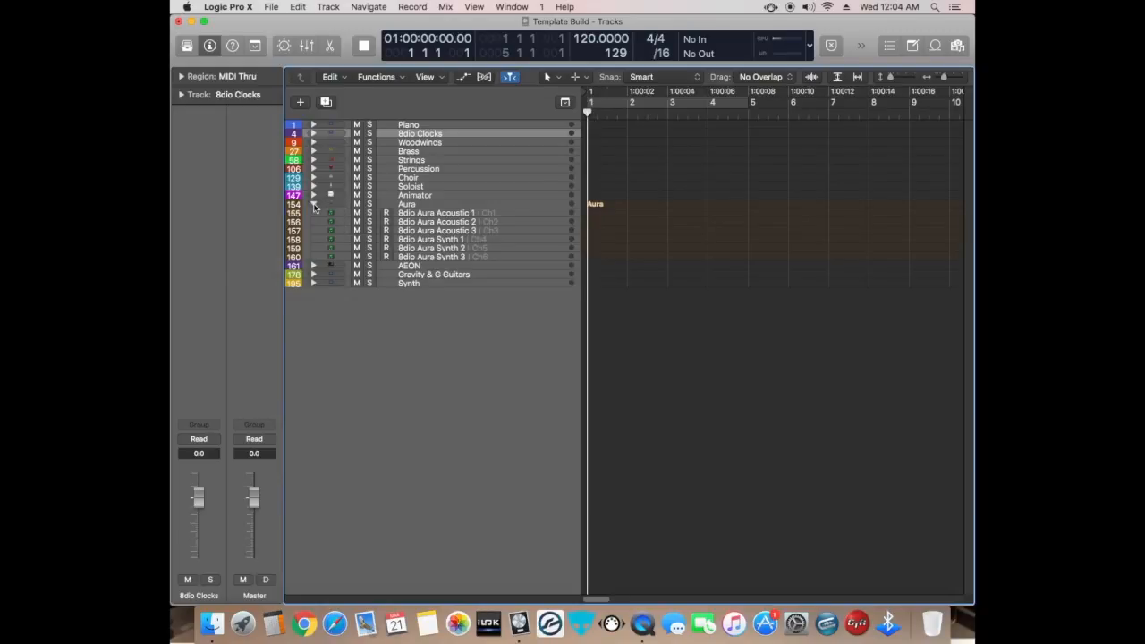
left_click(313, 204)
left_click(313, 214)
left_click(313, 214)
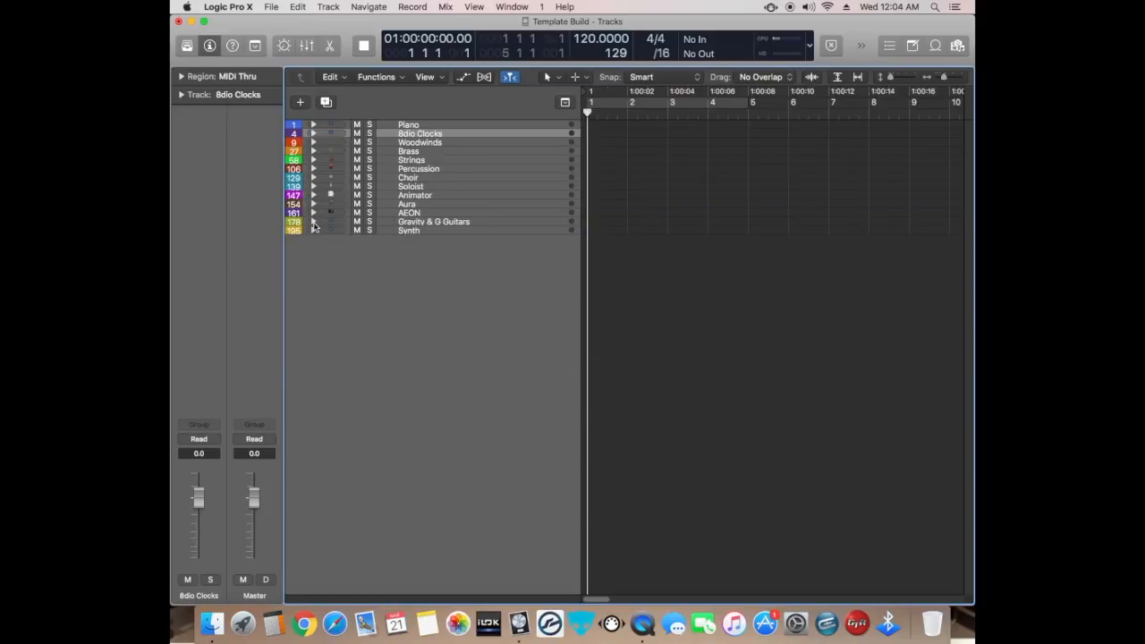
Examine the tracks in the Gravity & G Guitars stack and the Synth stack, leaving both collapsed
left_click(313, 222)
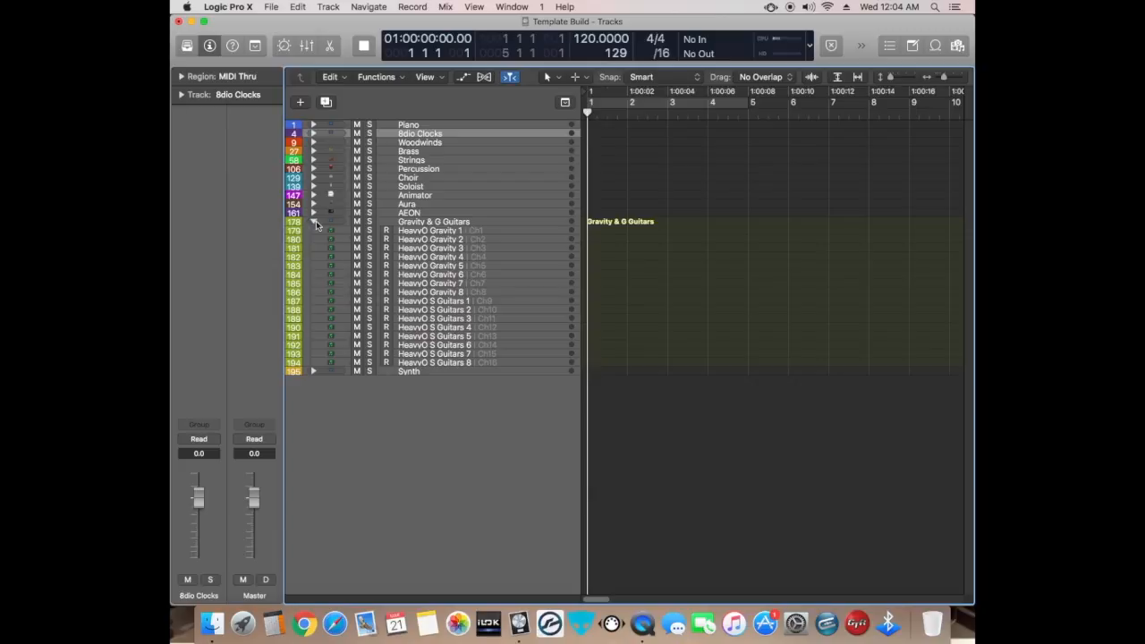
left_click(312, 221)
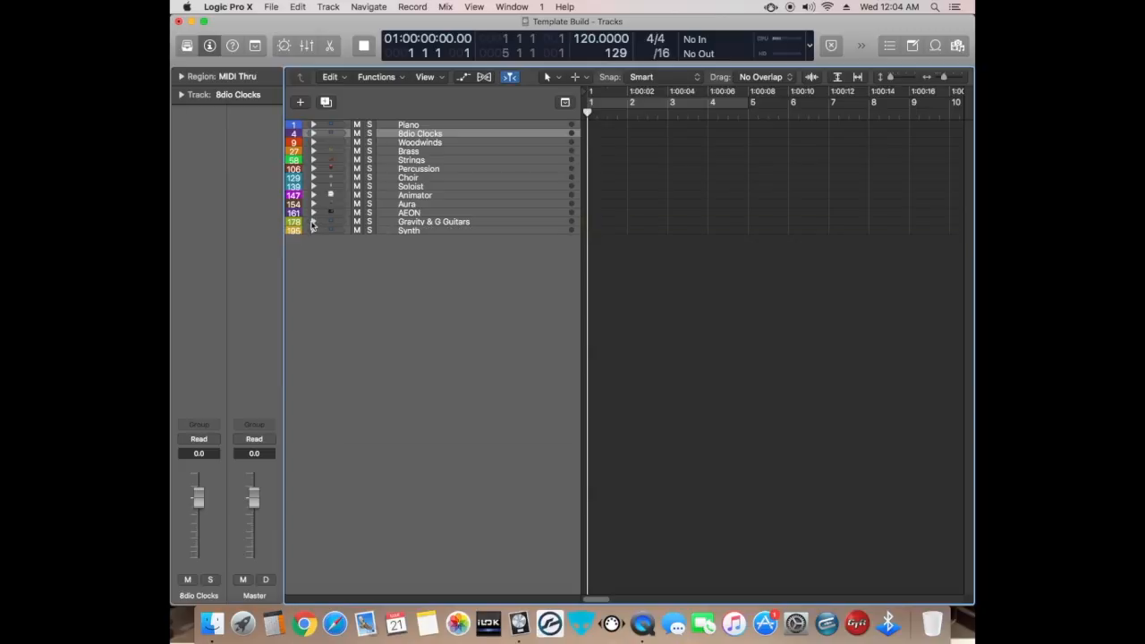
left_click(313, 231)
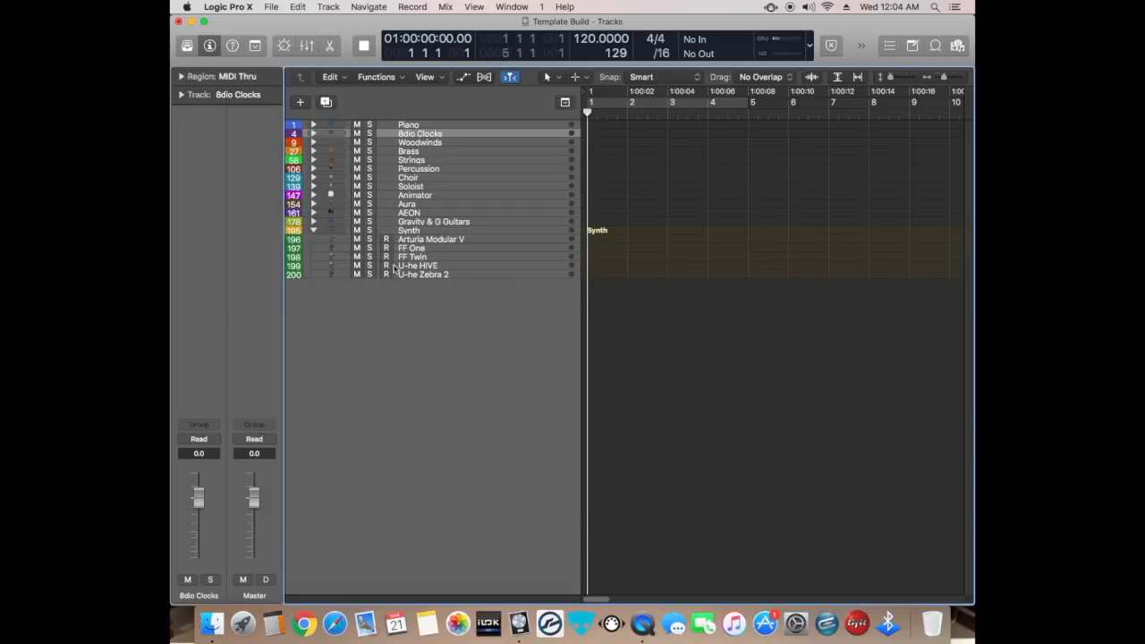
left_click(315, 231)
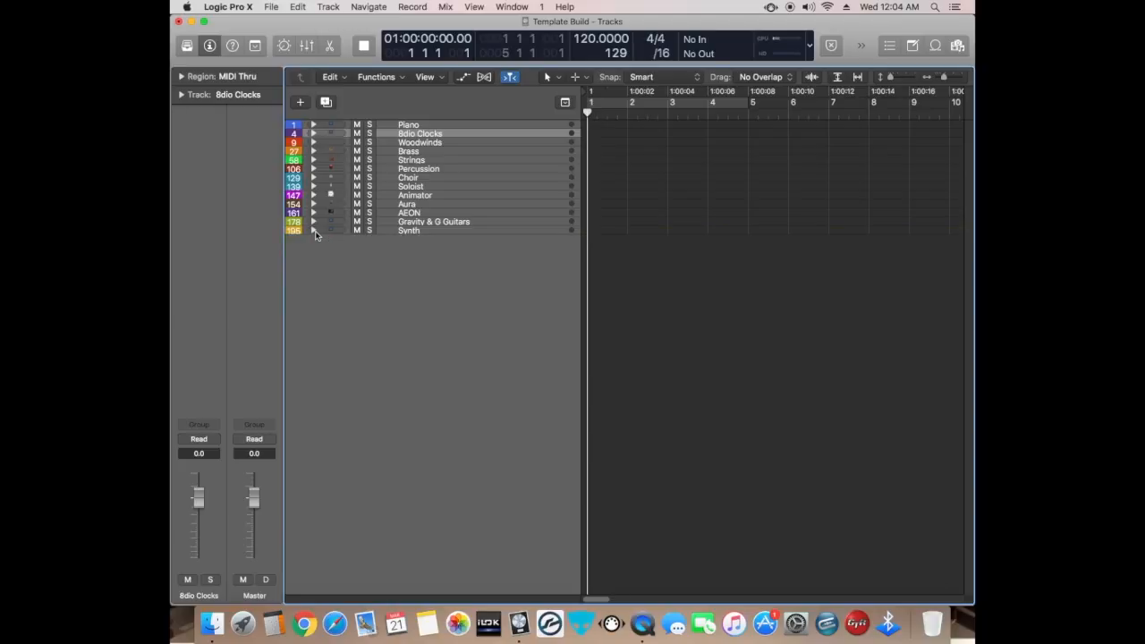
left_click(313, 231)
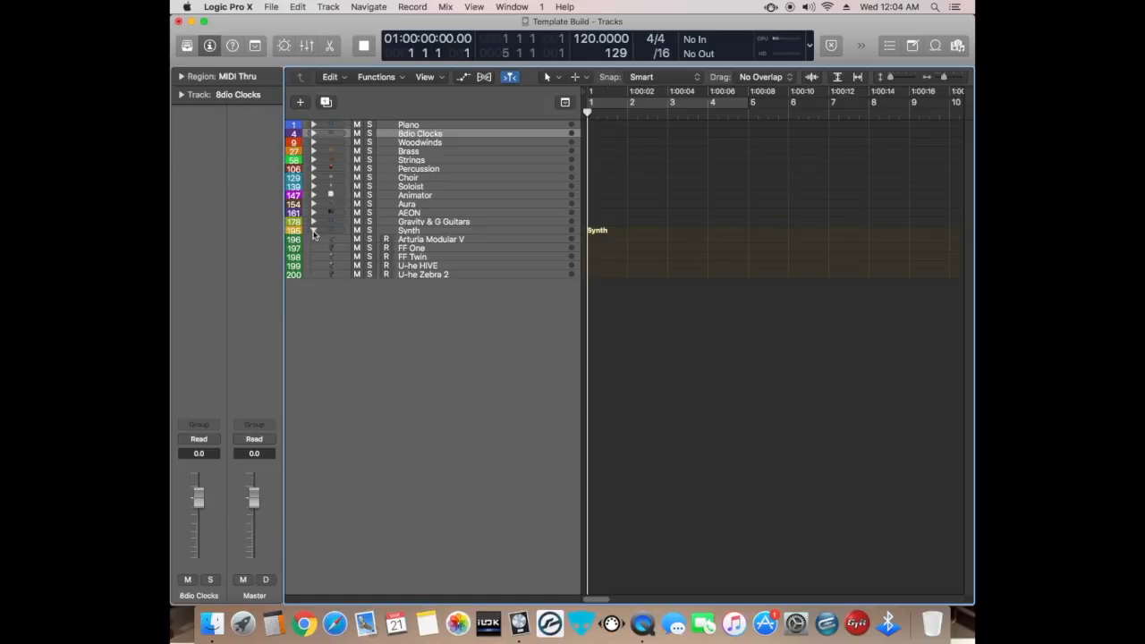
left_click(314, 232)
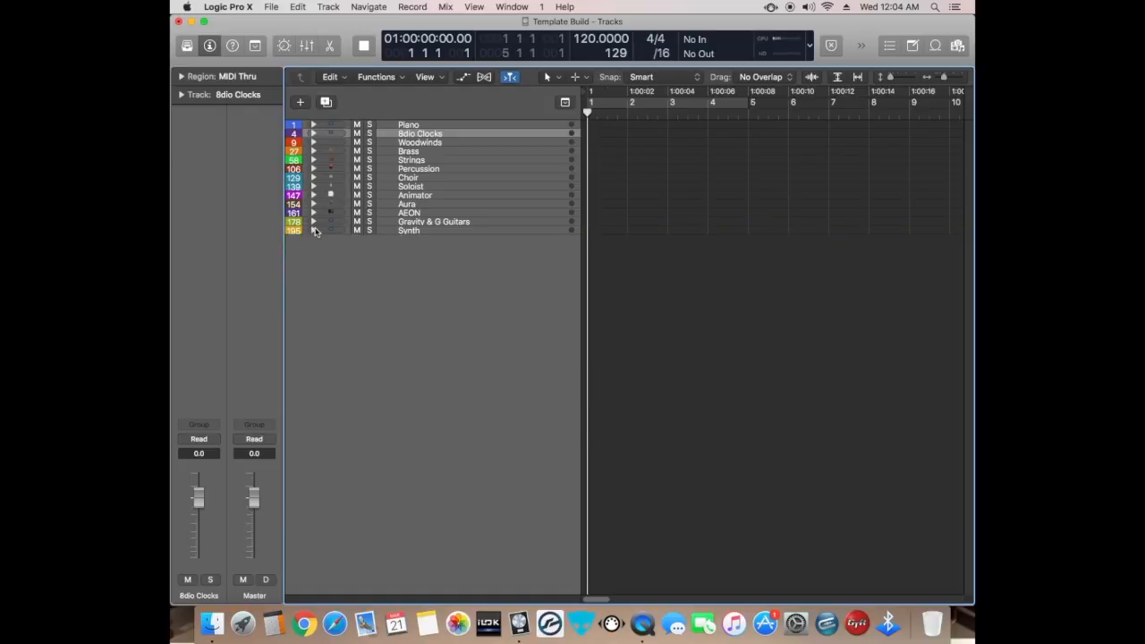
Find Activity Monitor with a Spotlight search for "monit", open it, and check how much physical memory is in use
left_click(935, 7)
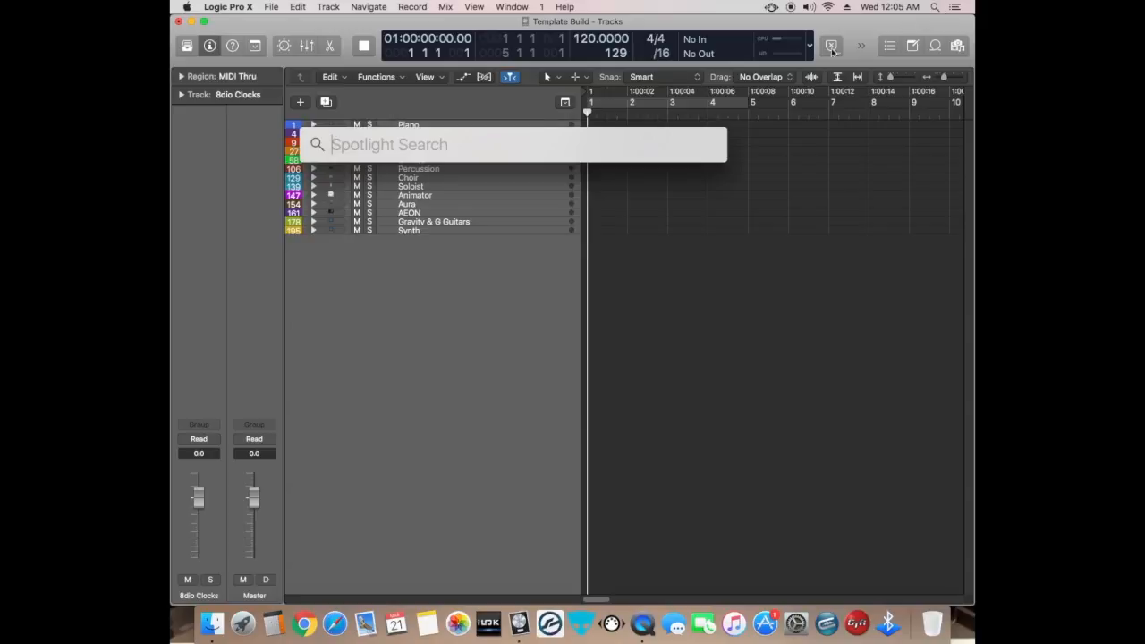
type("monit")
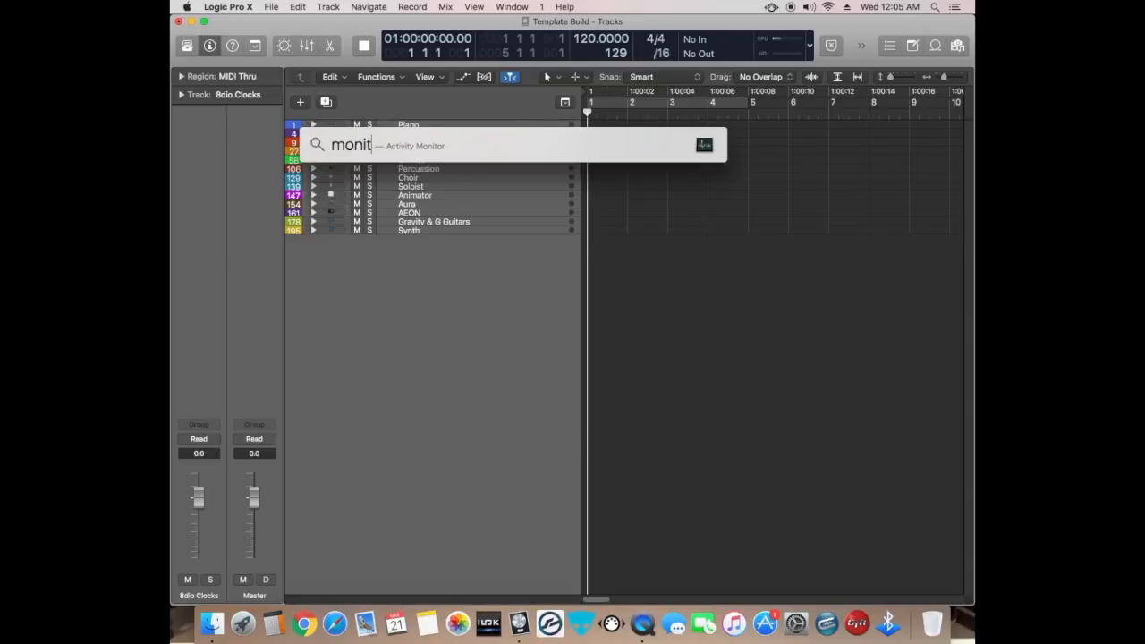
key("Return")
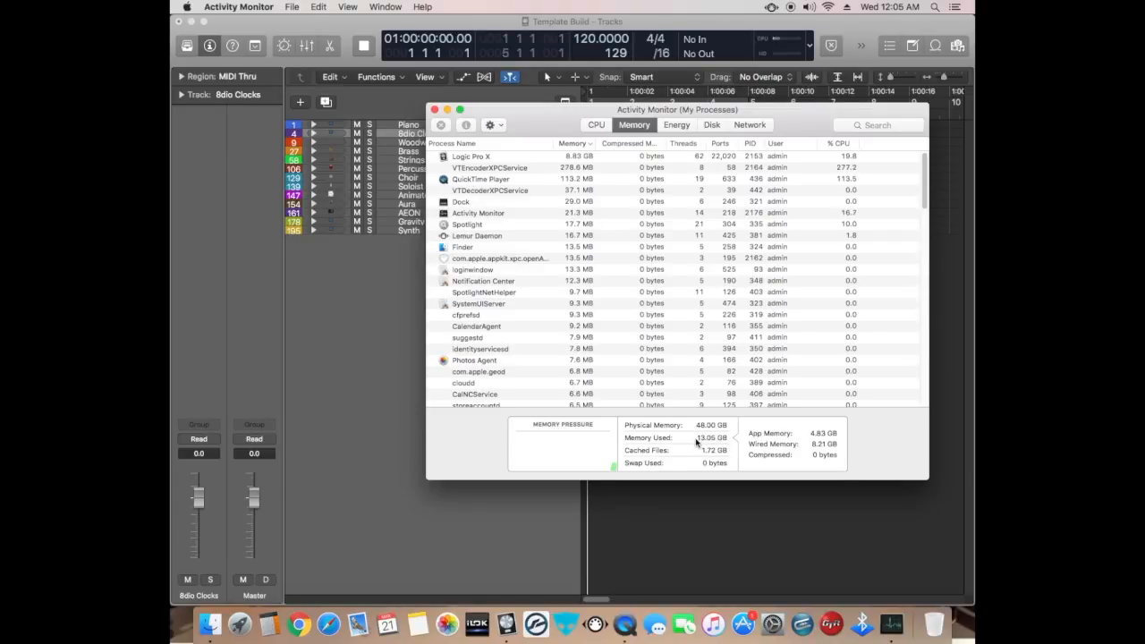
mouse_move(696, 442)
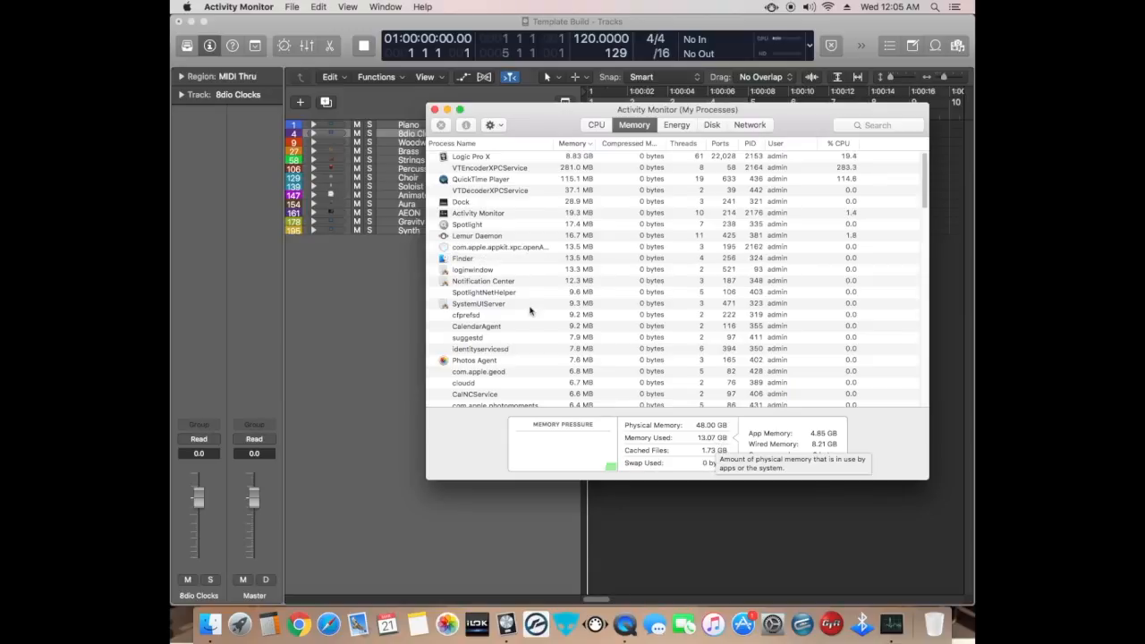
Close Activity Monitor, then expand the Woodwinds stack and select the 8dio Majestica Low Short Winds track
left_click(435, 110)
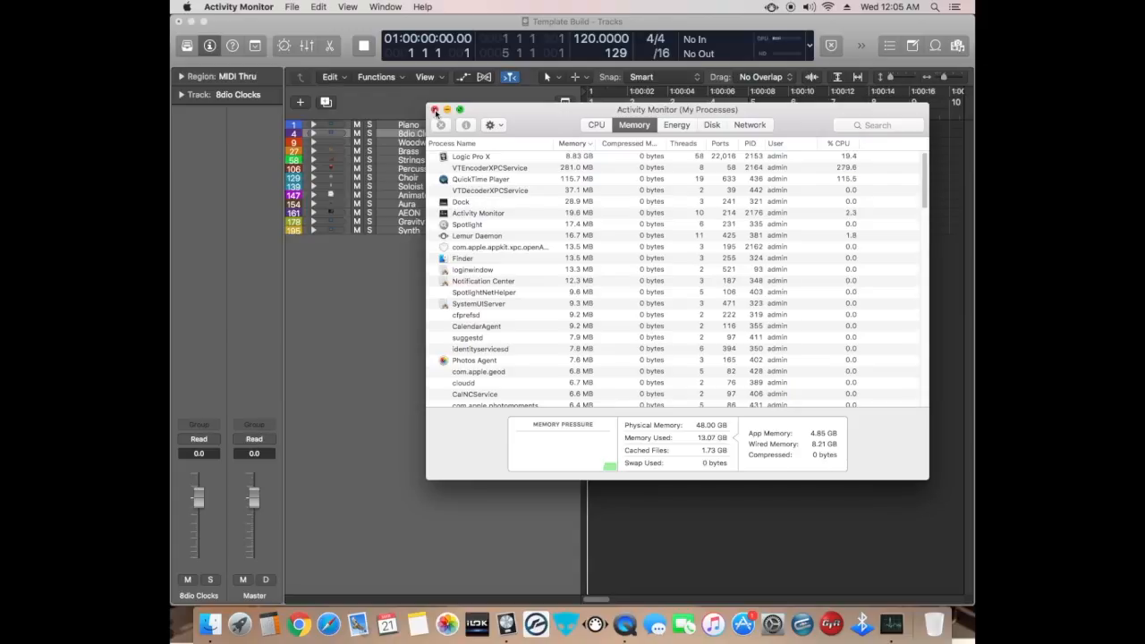
left_click(435, 111)
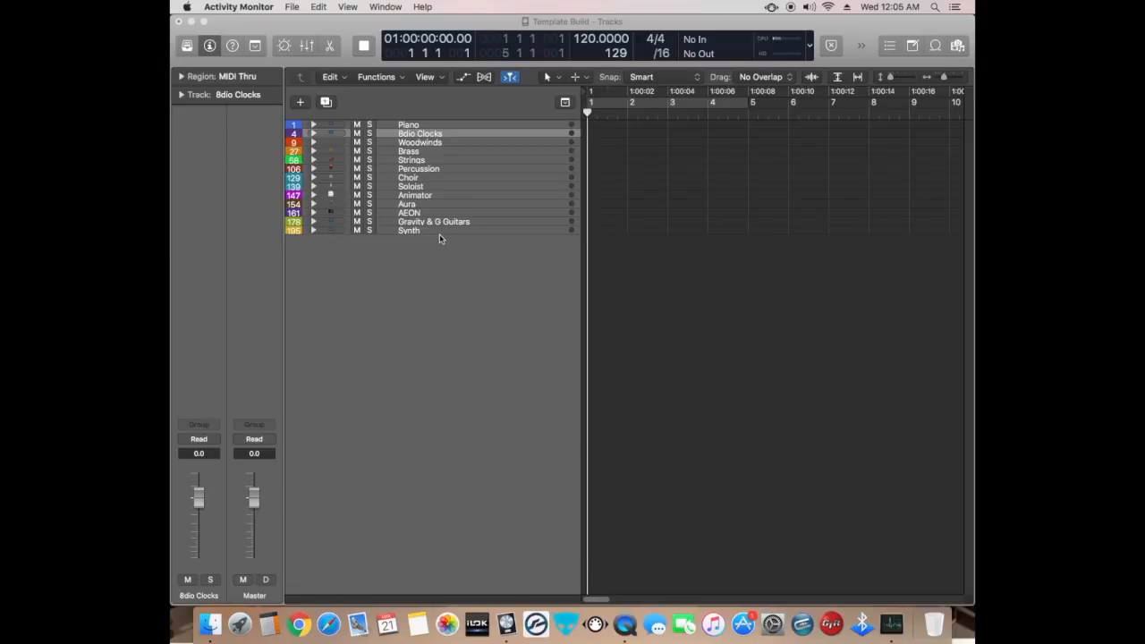
left_click(313, 143)
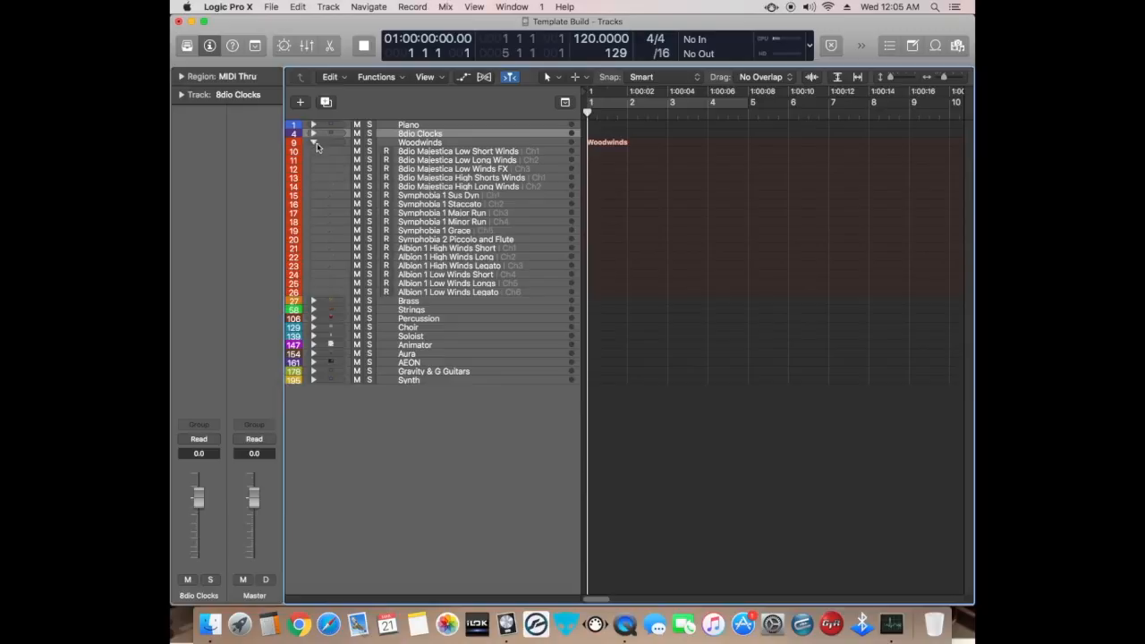
double_click(440, 151)
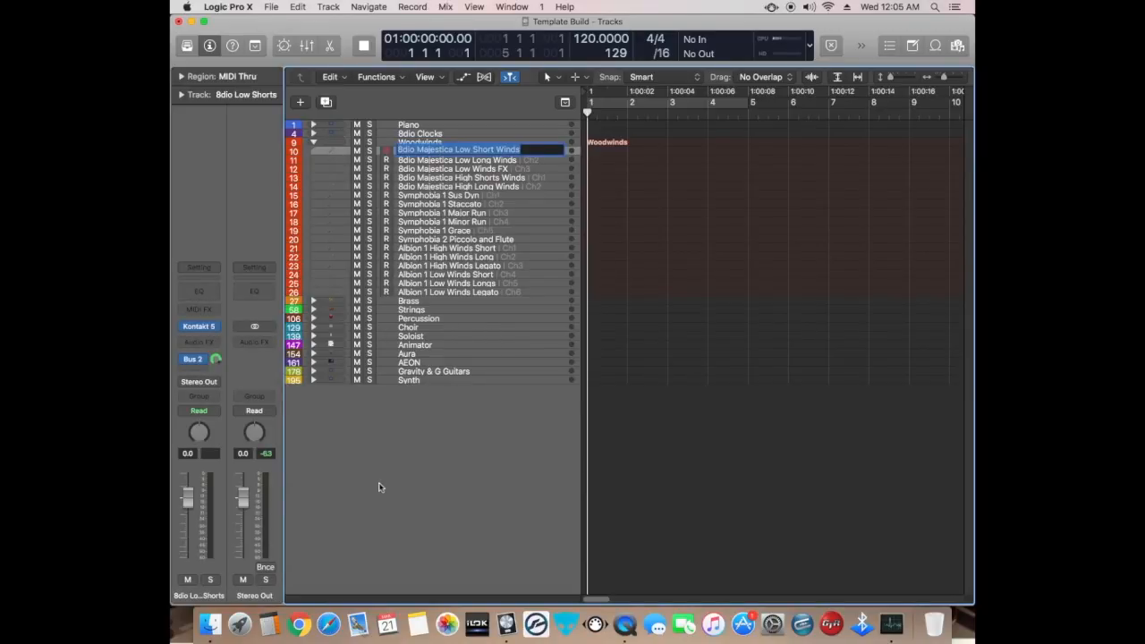
left_click(430, 172)
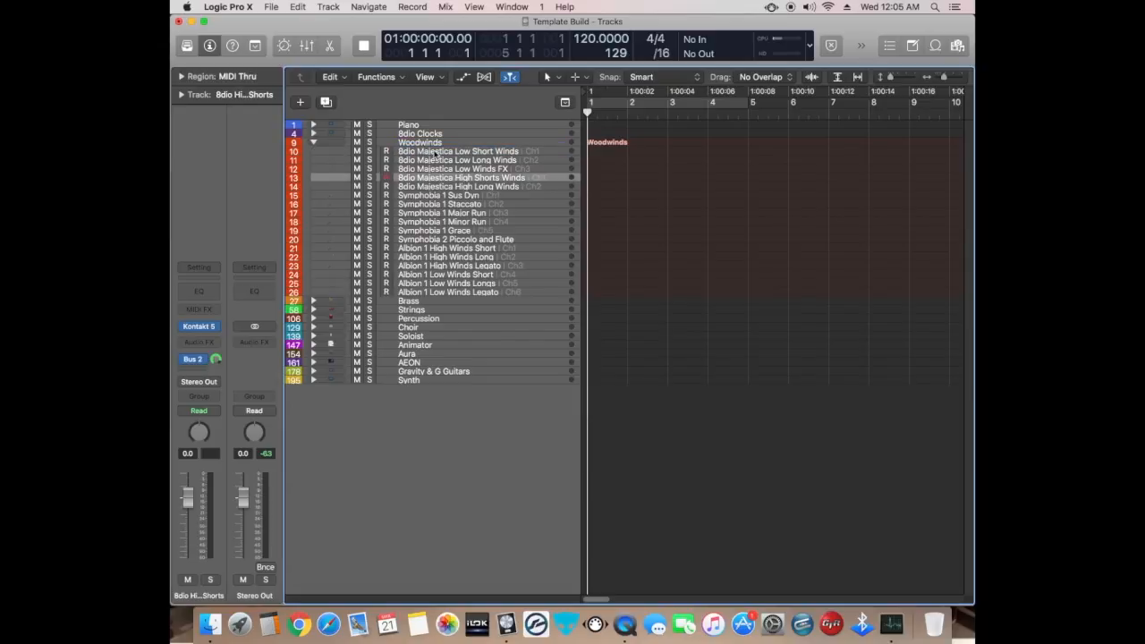
left_click(437, 152)
Inspect the low winds Kontakt instance with Longs collapsed and Shorts expanded, then close it and collapse the Woodwinds stack
mouse_move(200, 328)
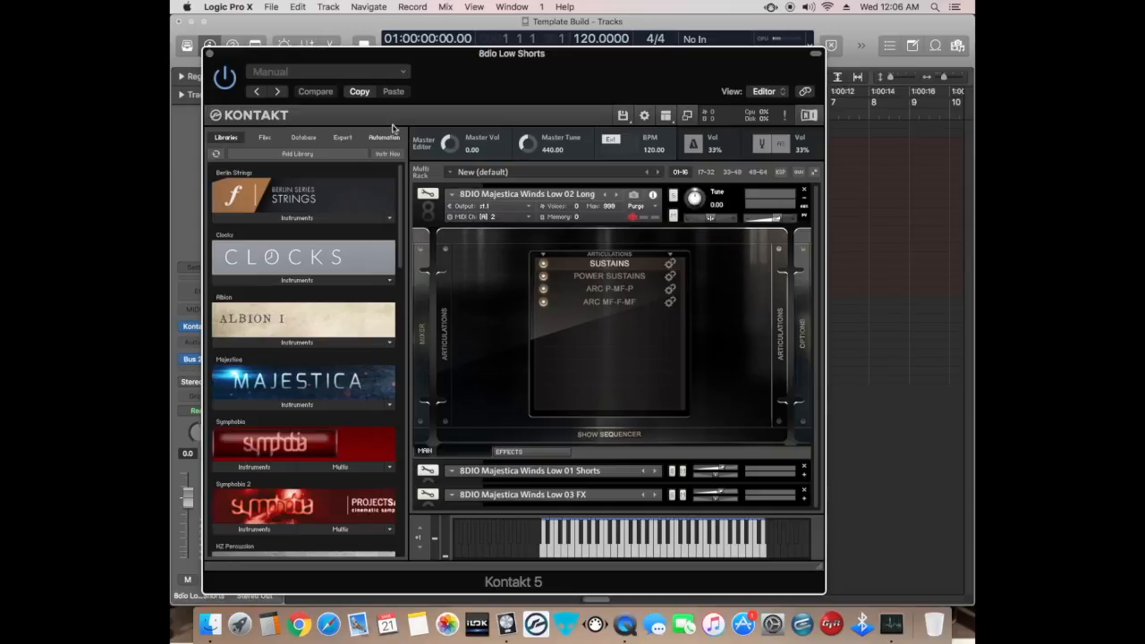
left_click(210, 53)
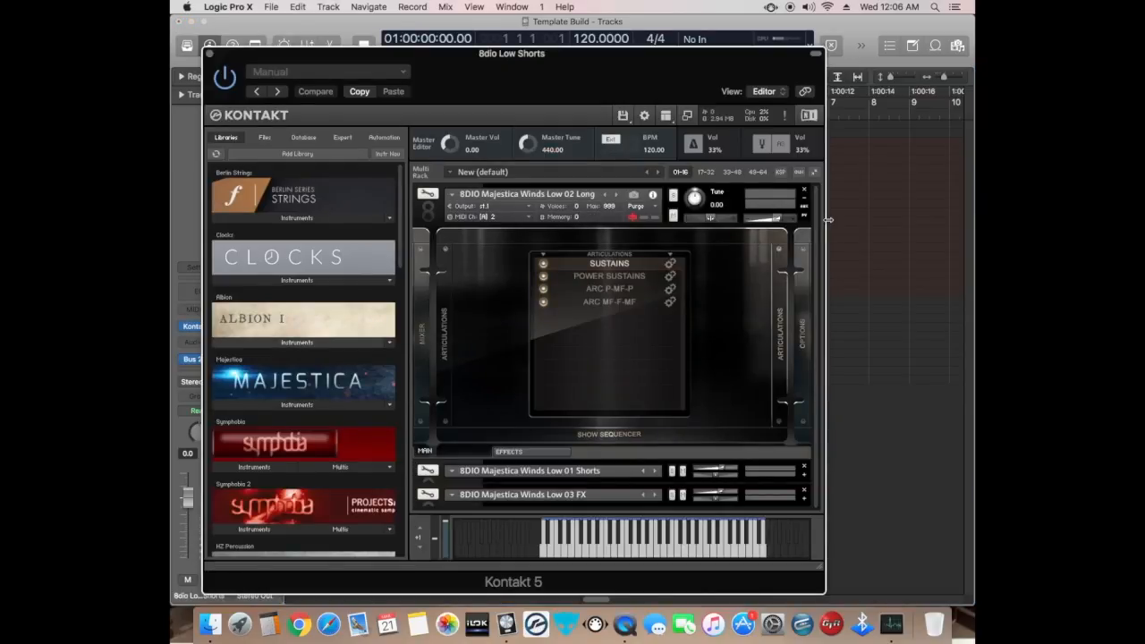
left_click(804, 199)
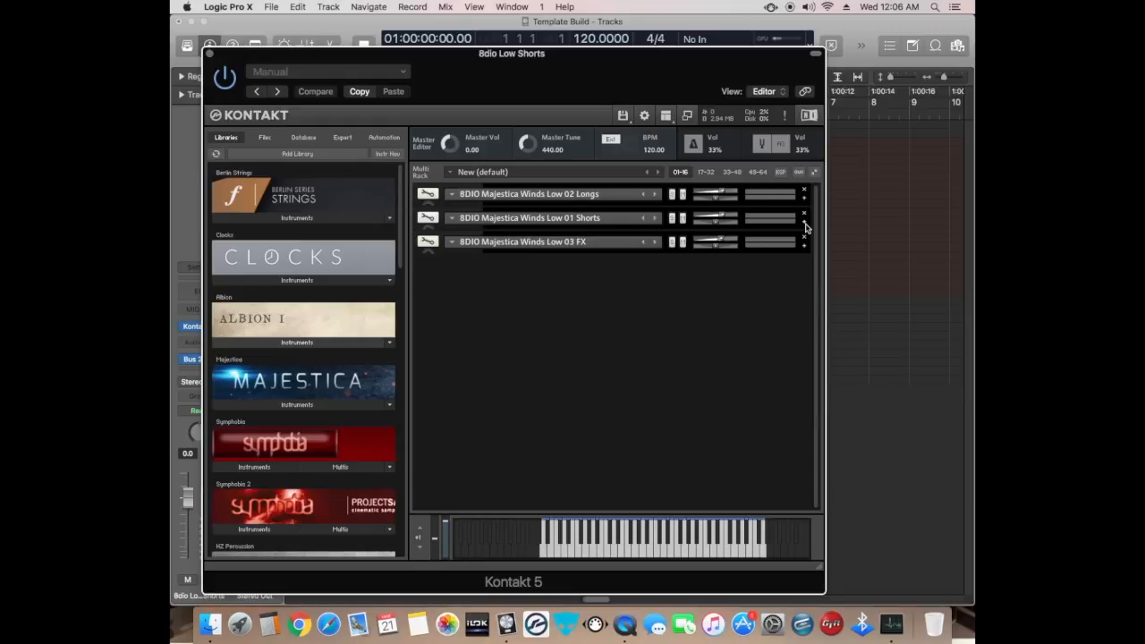
left_click(804, 223)
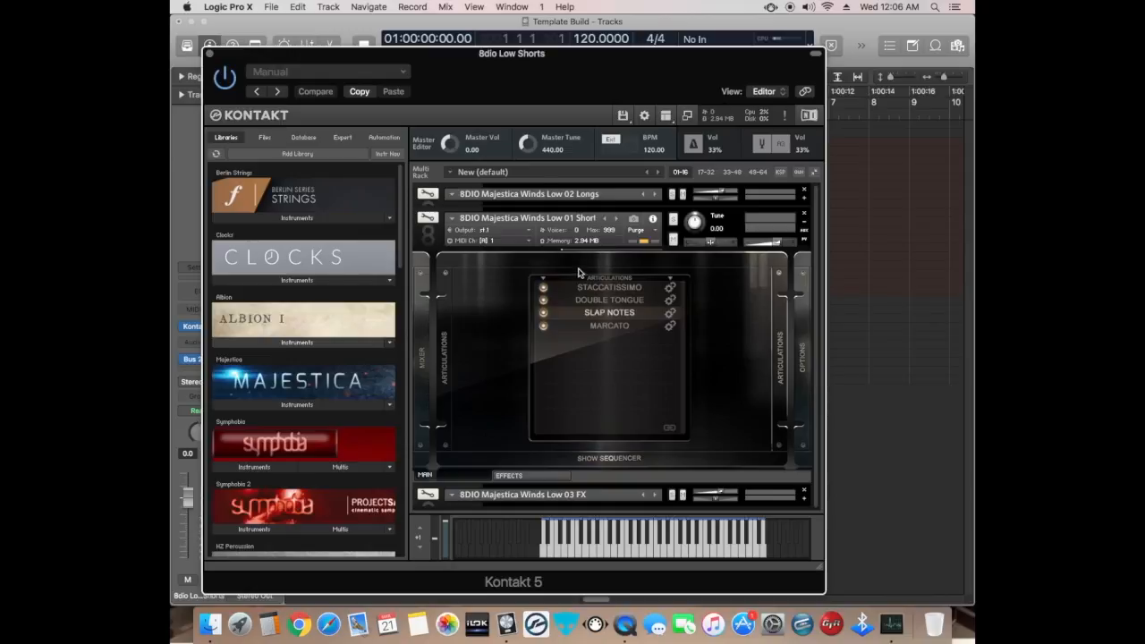
left_click(209, 54)
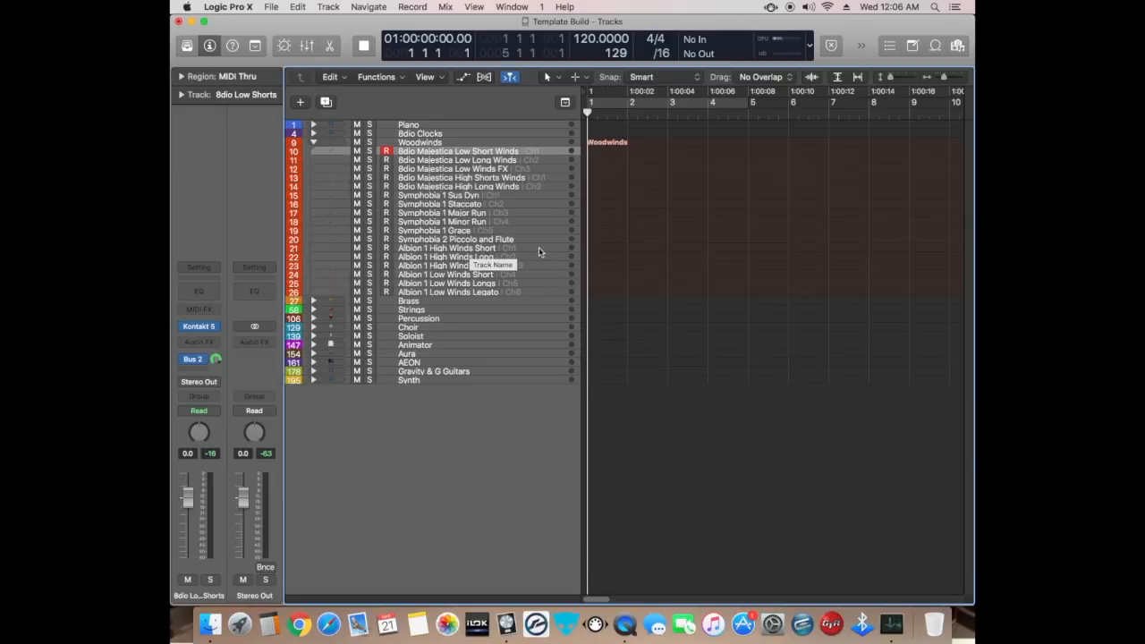
left_click(313, 144)
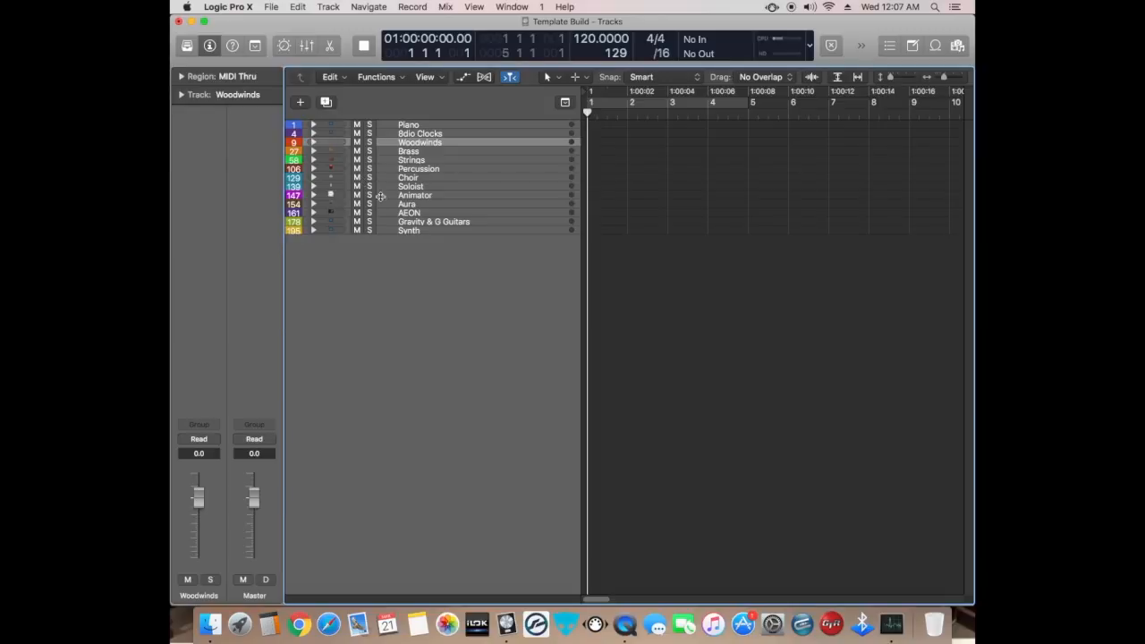
Select 8Dio Hybrid Drums 1 in the Percussion stack and review the new software instrument's multi-timbral option without creating tracks
left_click(313, 168)
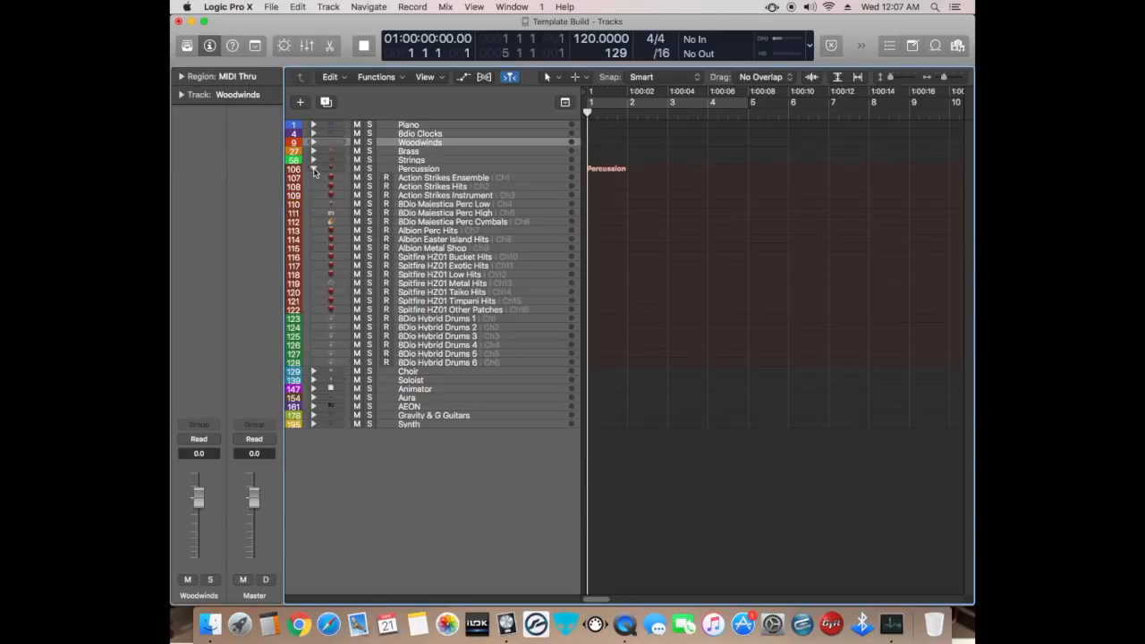
left_click(453, 320)
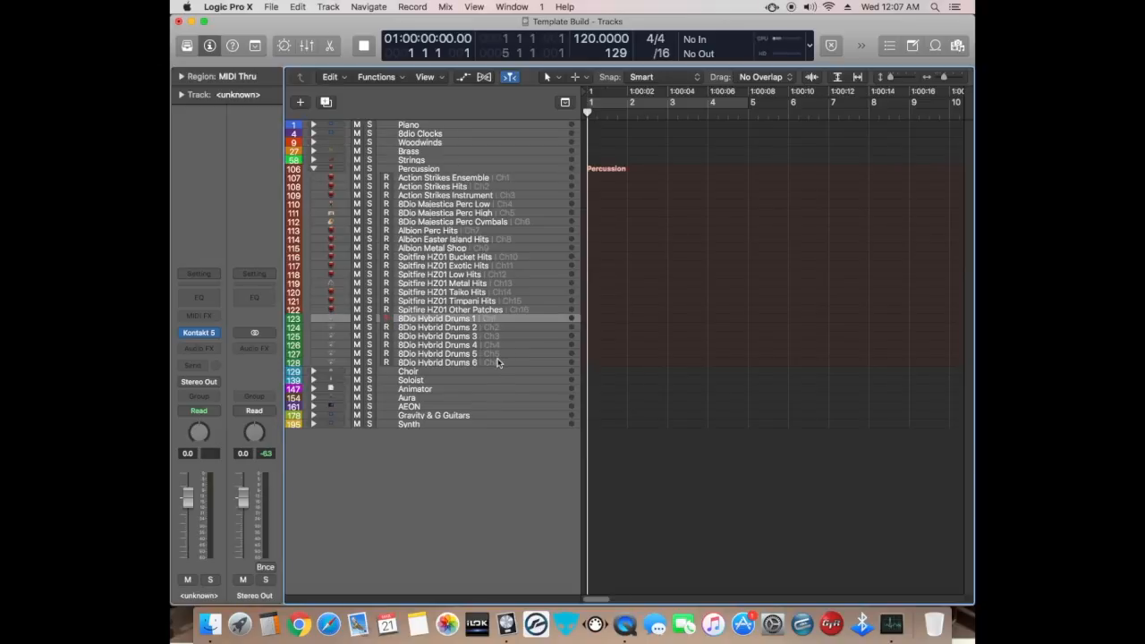
left_click(301, 103)
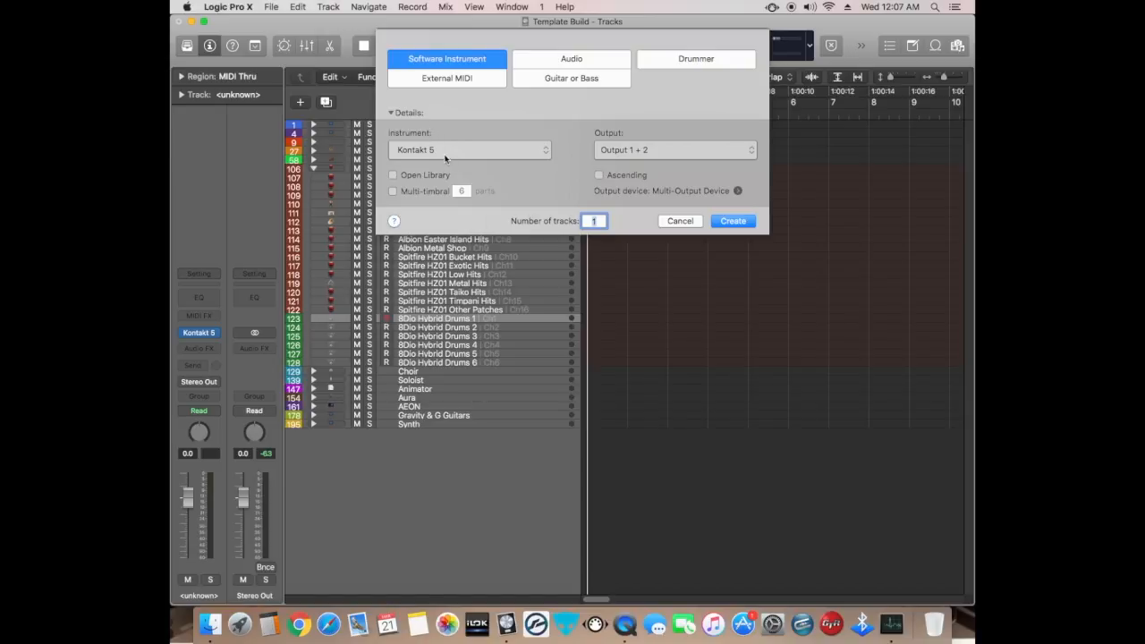
left_click(392, 191)
left_click(668, 223)
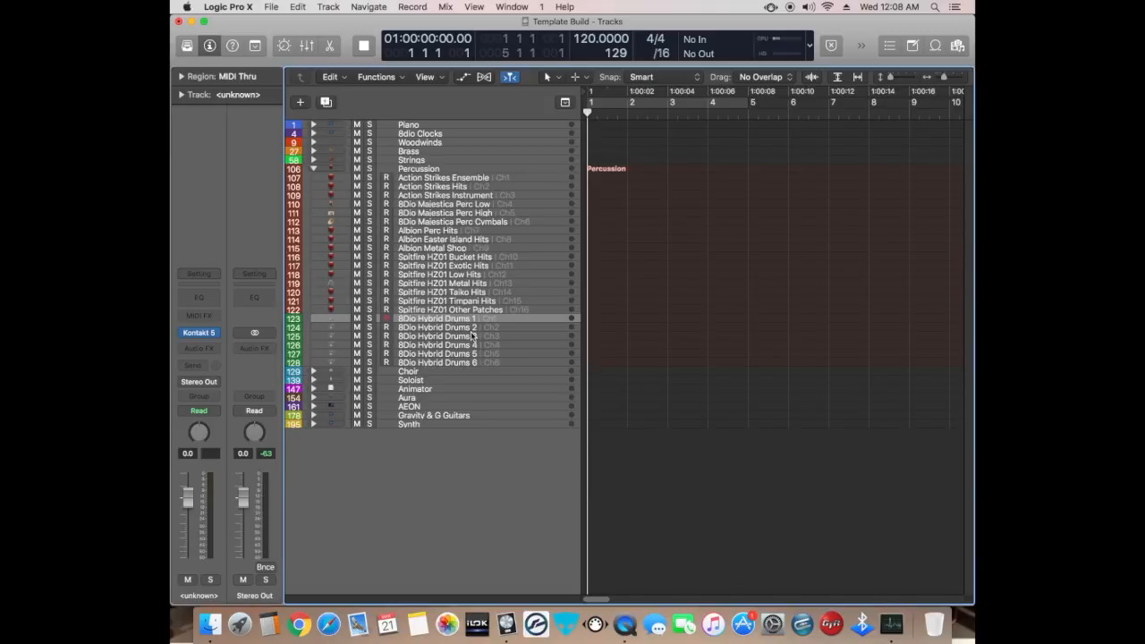
View the Kontakt 5 instance on the 8Dio Hybrid Drums 1 track and close its window again
mouse_move(213, 334)
left_click(204, 335)
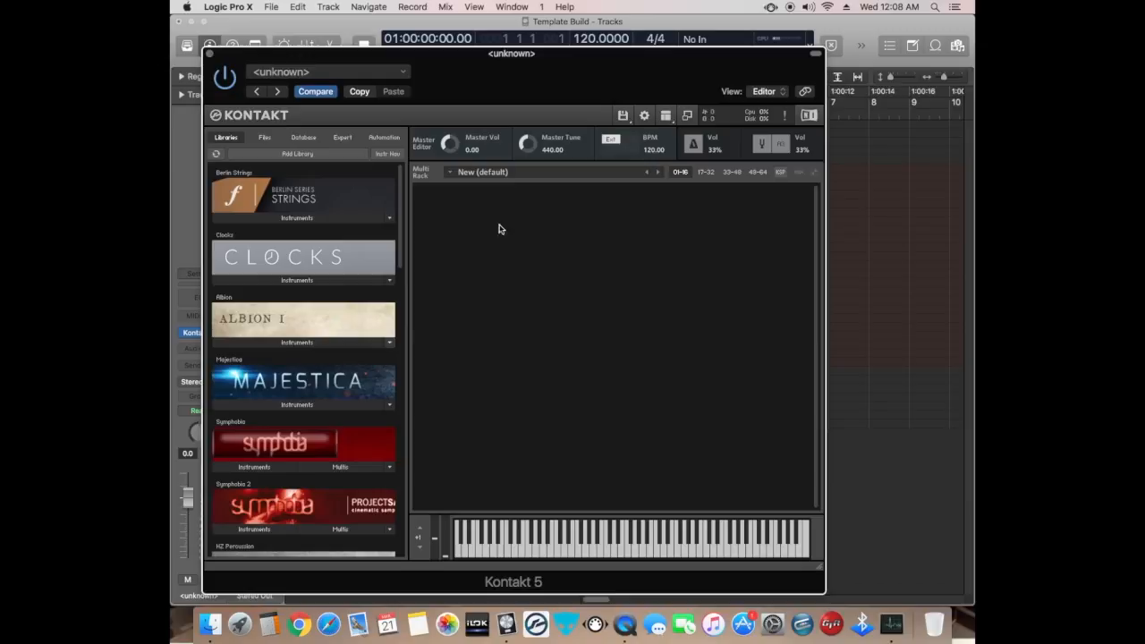
left_click(208, 55)
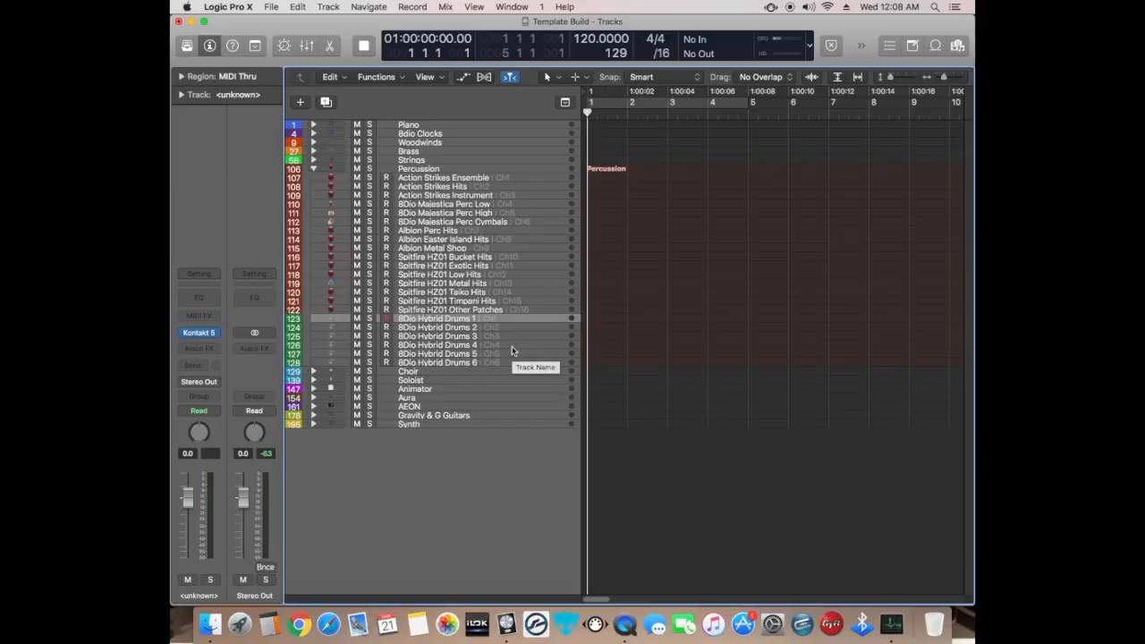
Collapse the Percussion stack and examine the tracks in the Strings stack, leaving it collapsed too
left_click(314, 169)
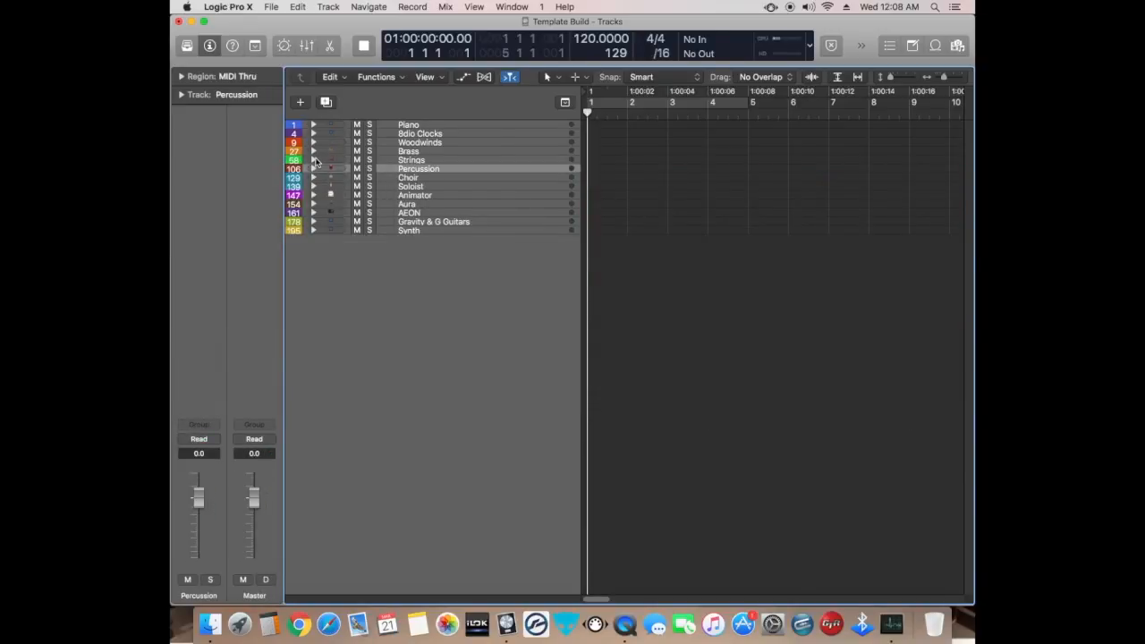
left_click(314, 160)
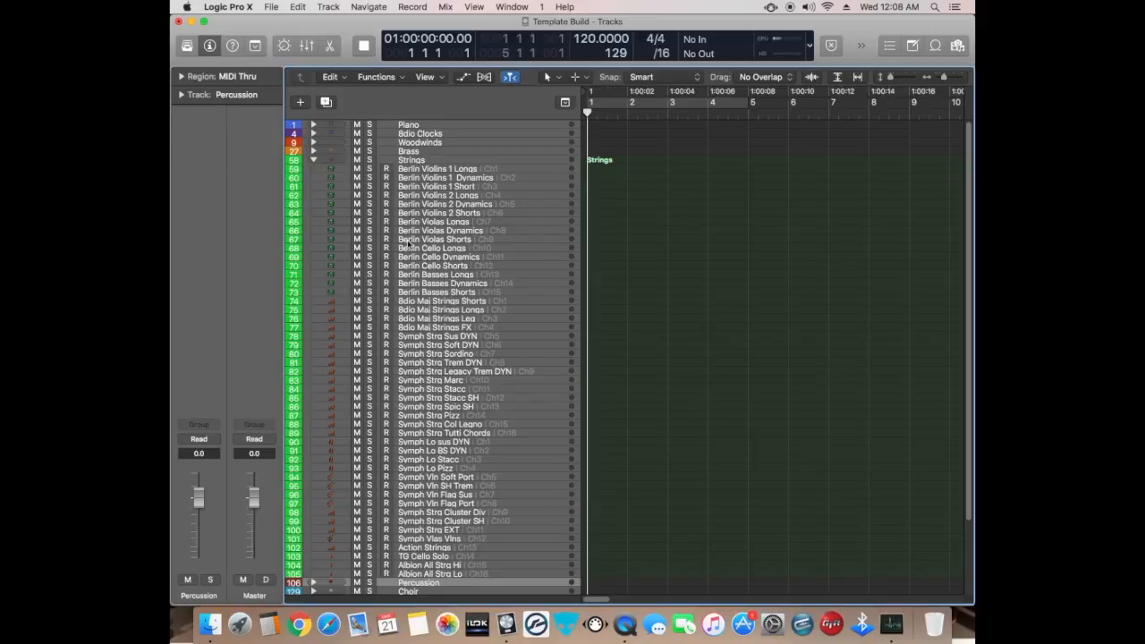
left_click(313, 161)
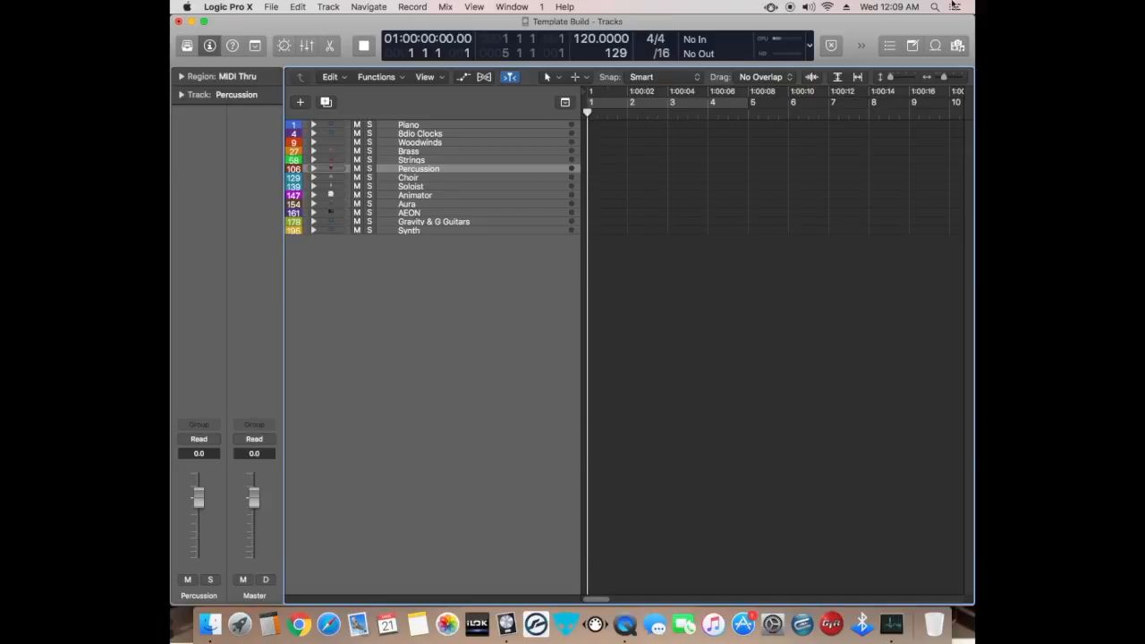
Check the CPU/HD load meter with the Scketch Piano track selected, then close the meter and collapse the Piano stack
left_click(787, 45)
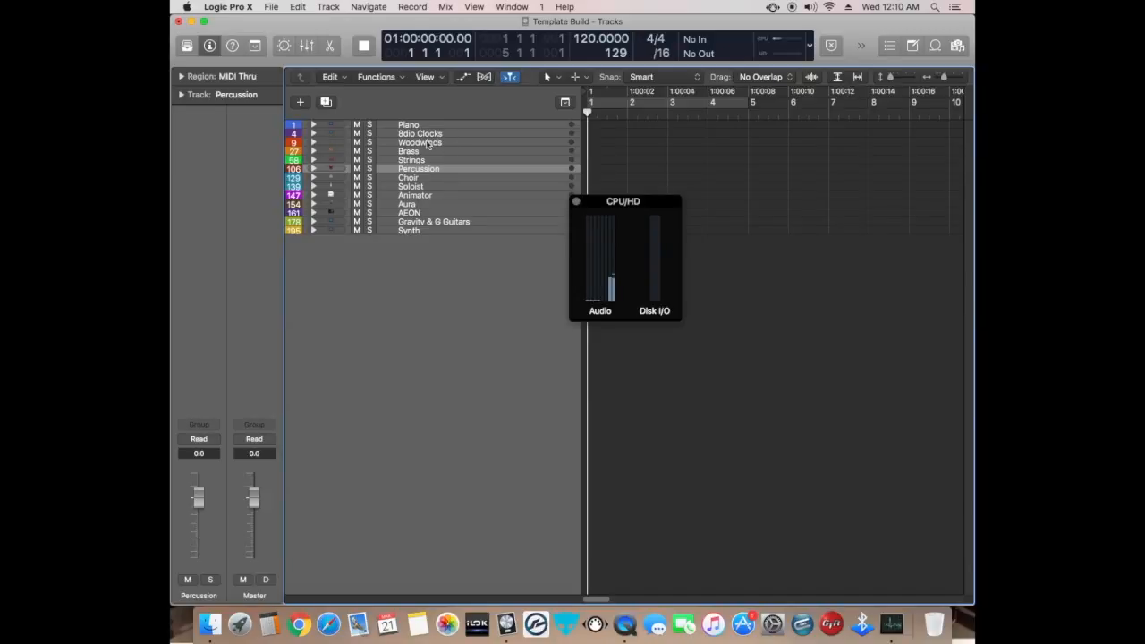
left_click(313, 126)
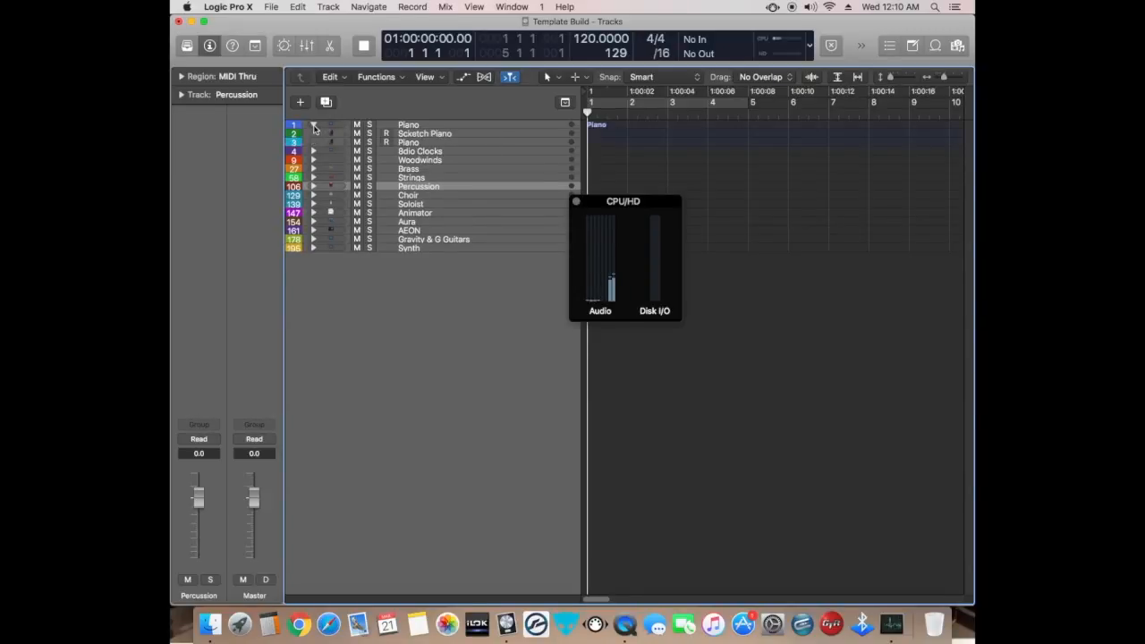
left_click(439, 136)
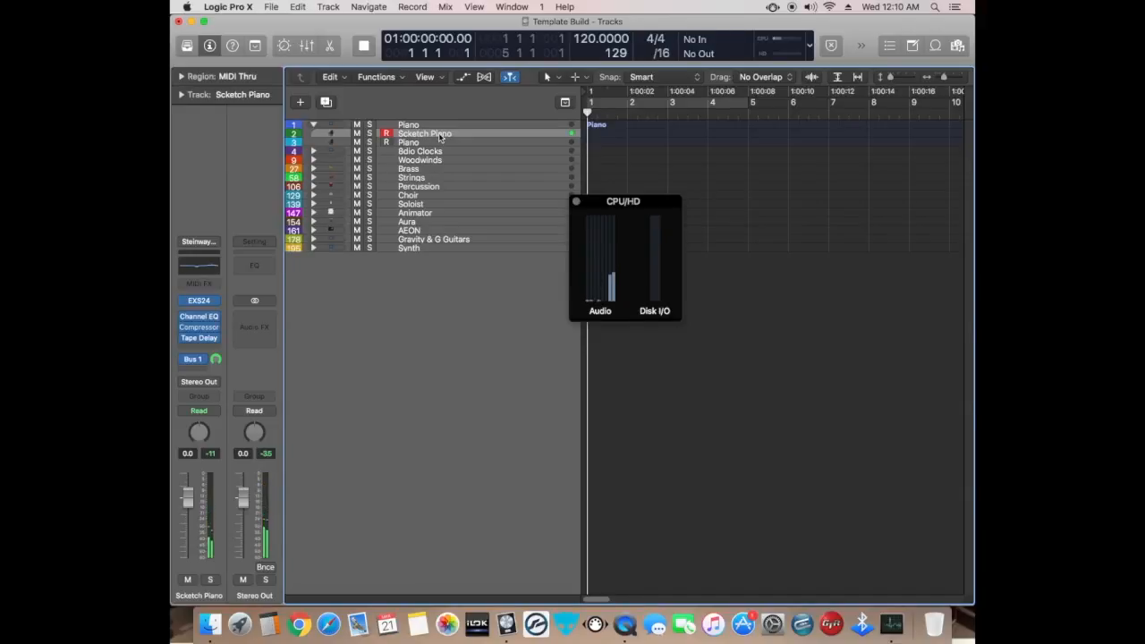
left_click(576, 201)
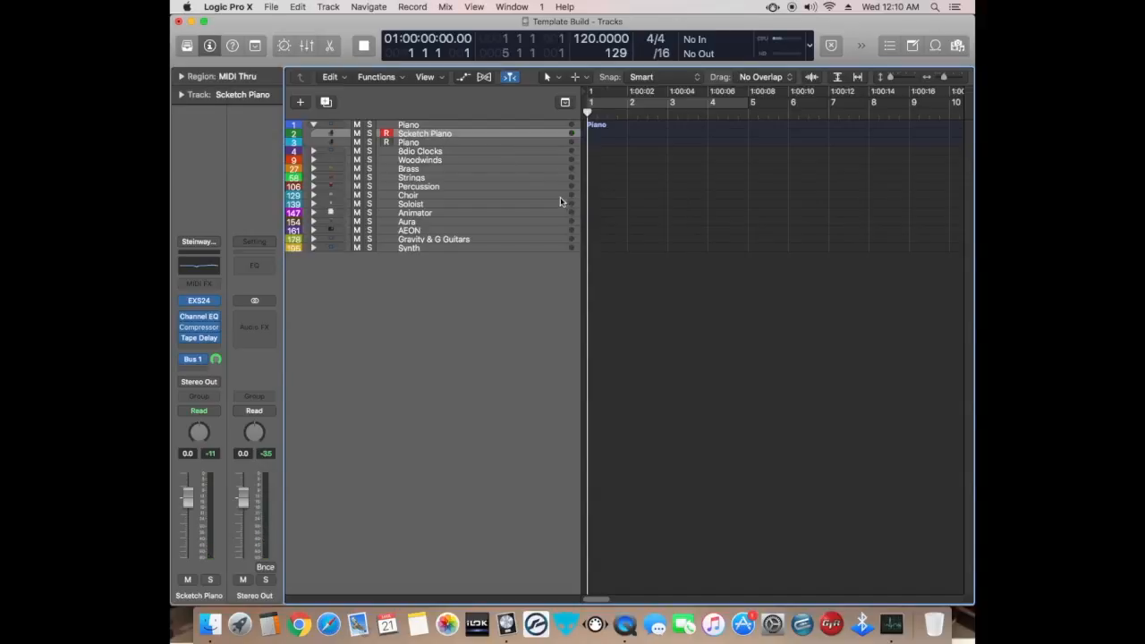
left_click(313, 126)
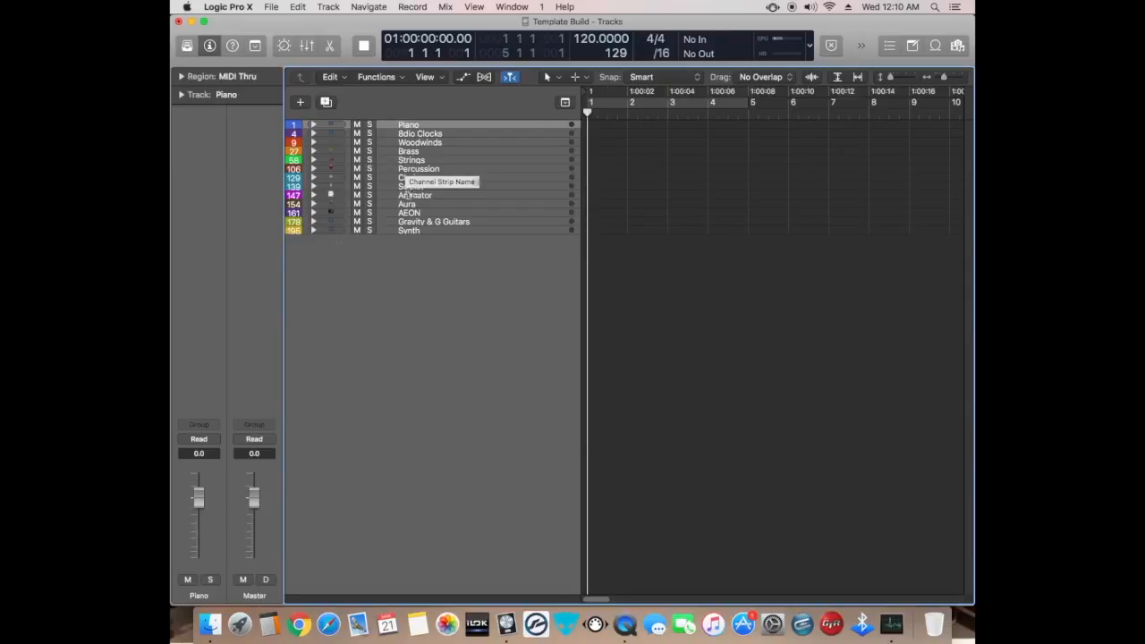
Look through the Synth and Brass stacks, selecting the 8dio Majestica Shorts brass track, and leave both stacks collapsed
left_click(313, 231)
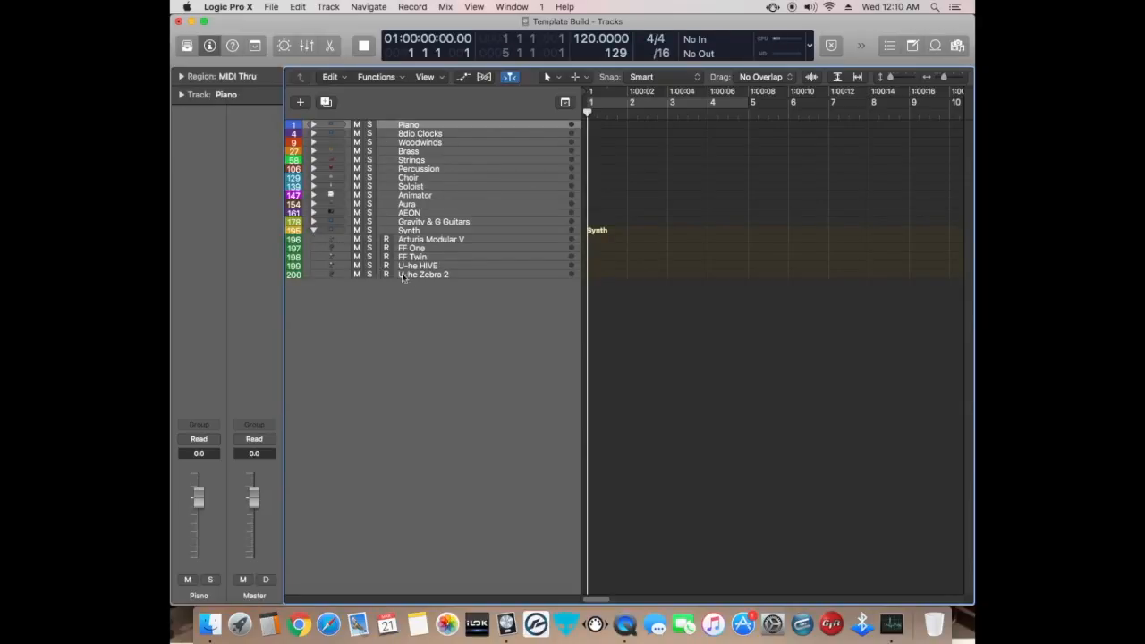
left_click(313, 231)
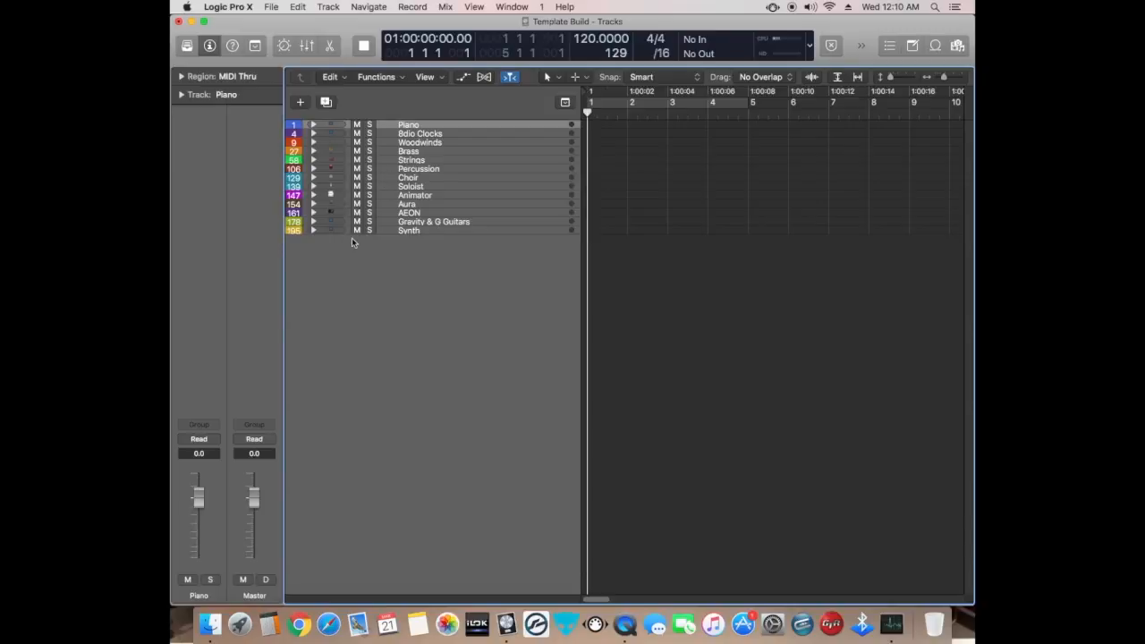
left_click(314, 153)
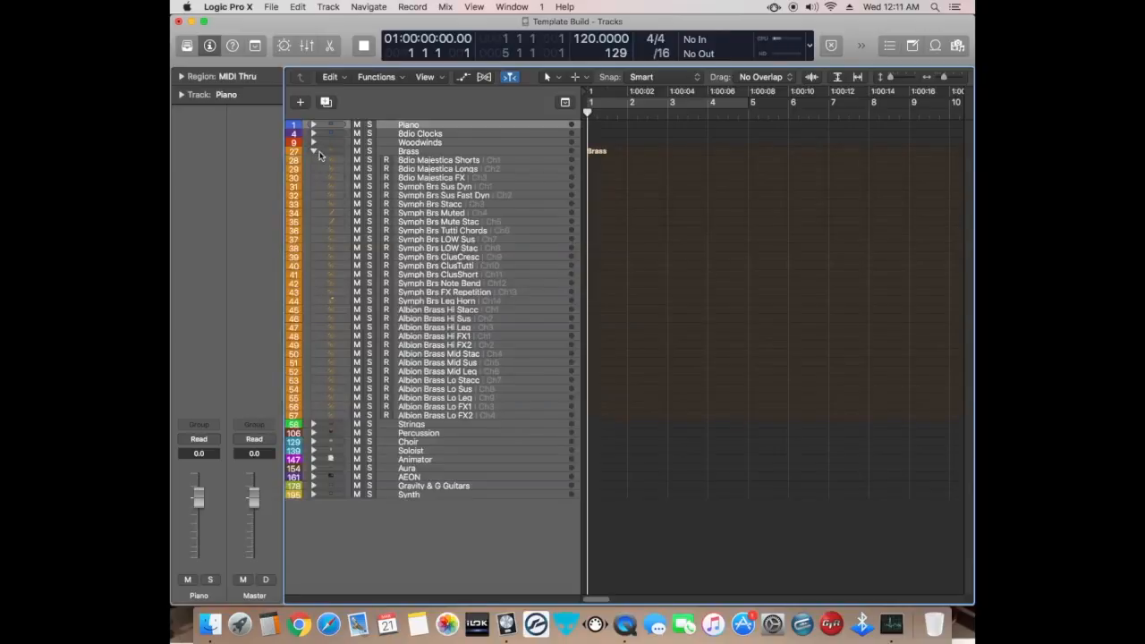
left_click(445, 163)
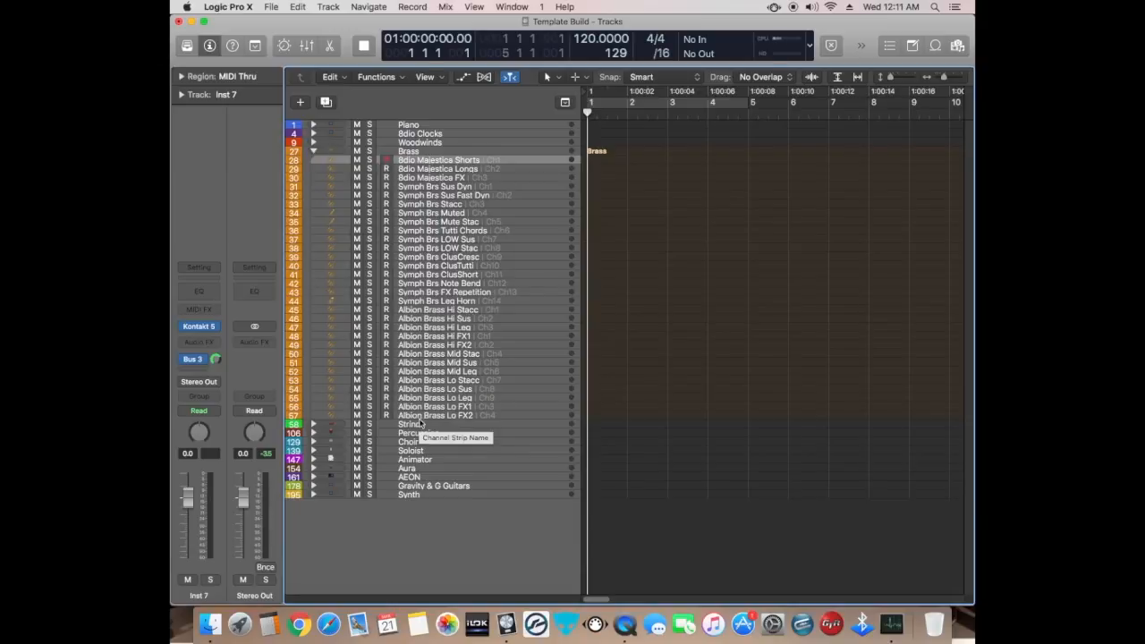
left_click(313, 152)
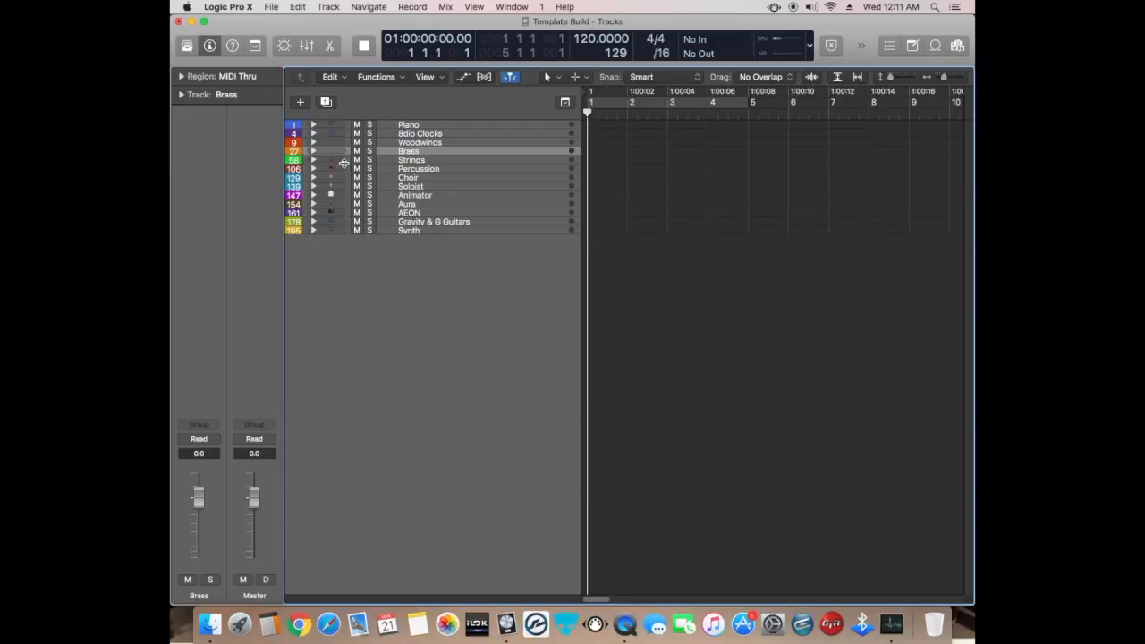
Open the FF Pro-R reverb on the Brass bus fed by the Albion Brass Hi Sus track, moving its window off the channel strips
left_click(314, 152)
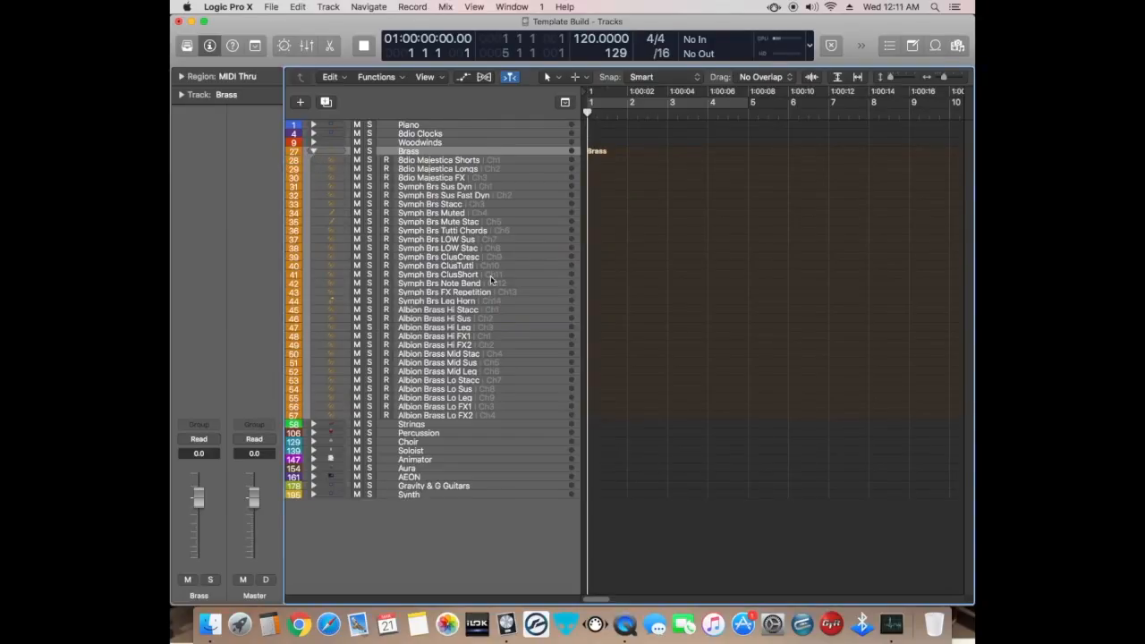
left_click(466, 321)
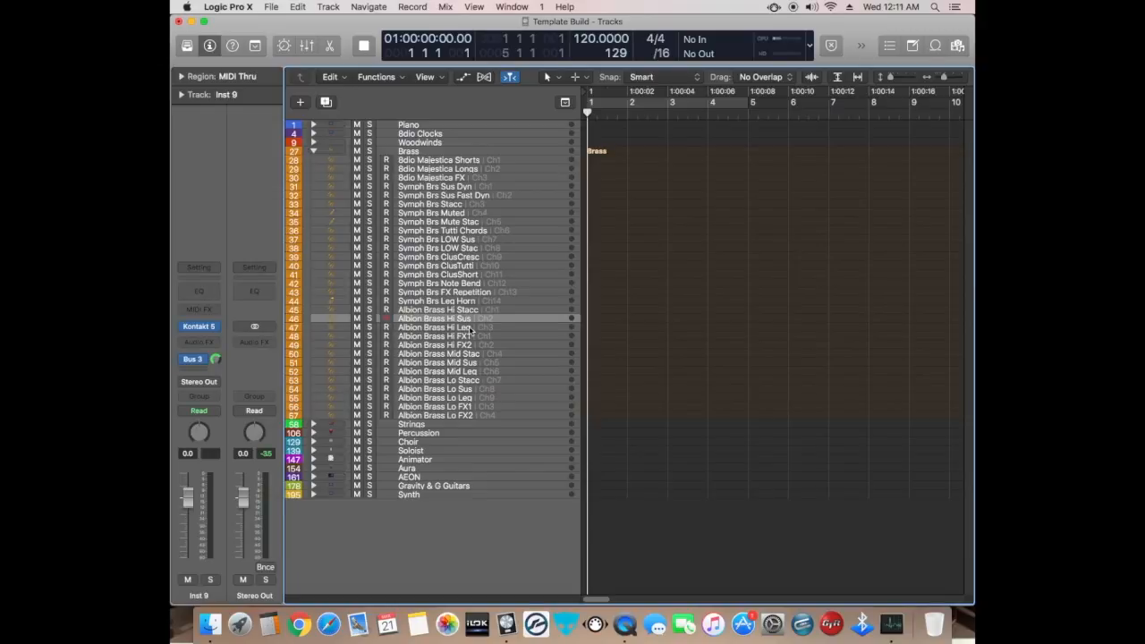
left_click(198, 361)
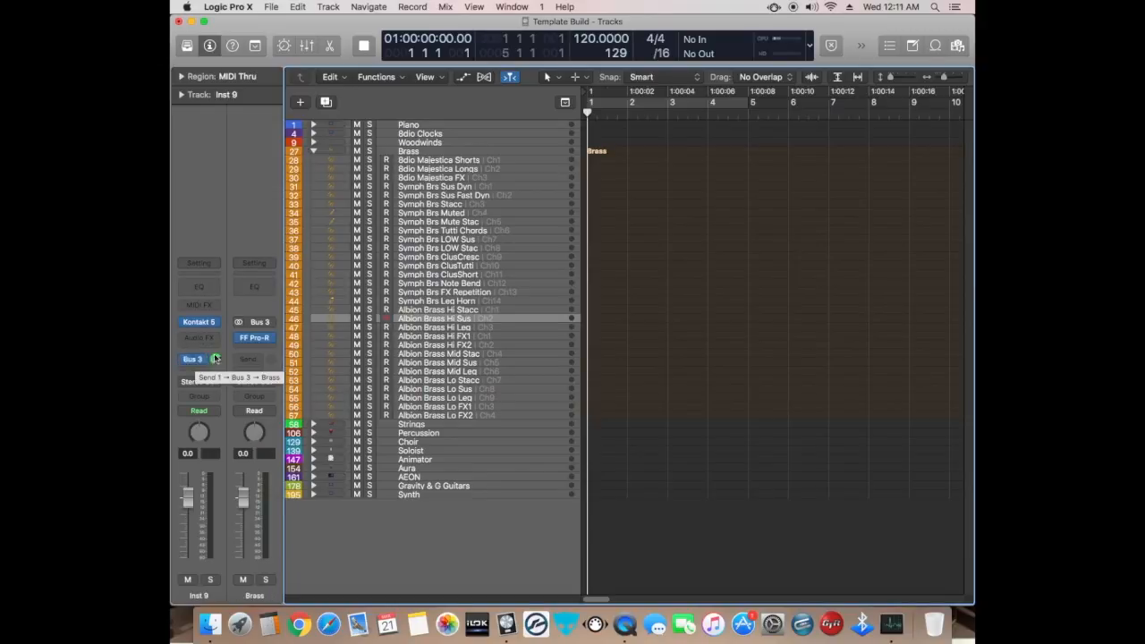
left_click(254, 339)
left_click(256, 345)
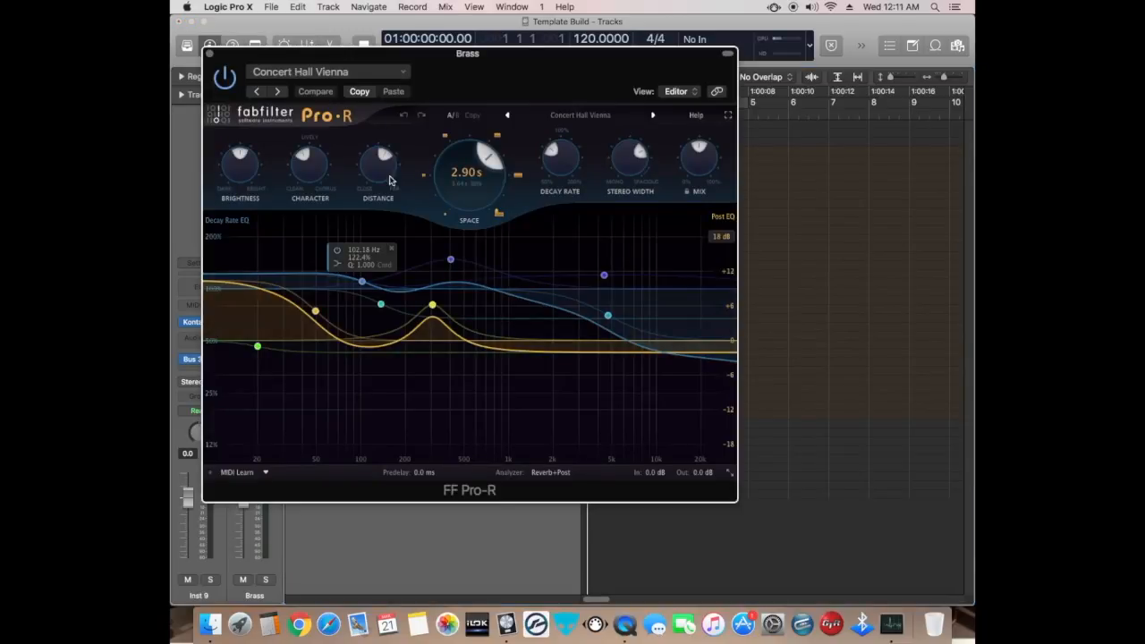
left_click_drag(446, 60, 571, 64)
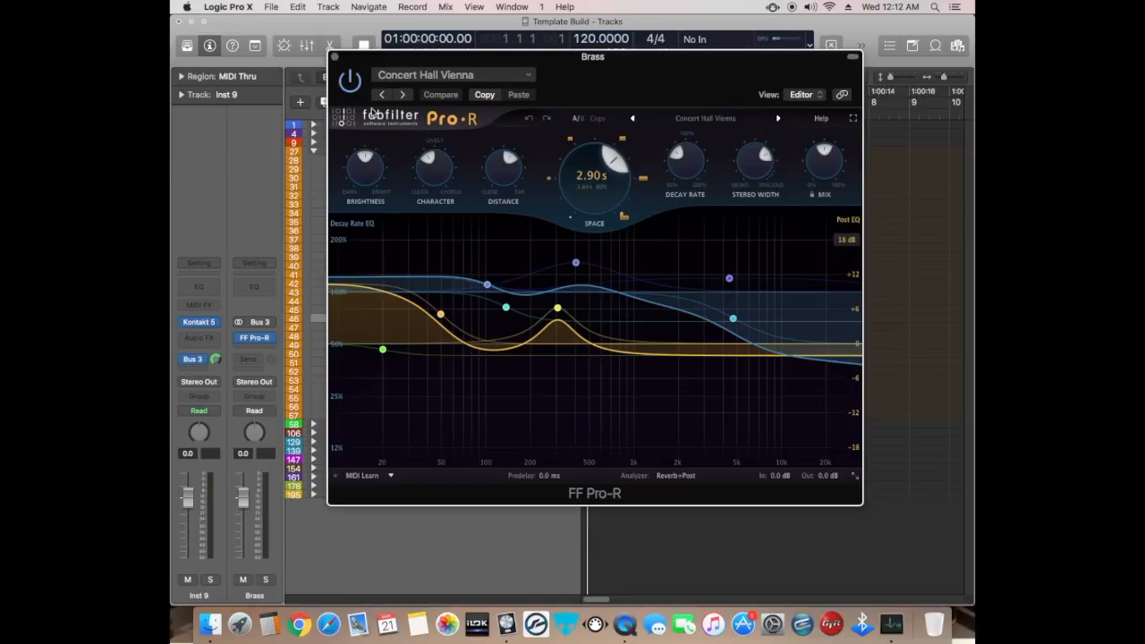
Close the Brass bus reverb window and collapse the Brass stack
left_click(333, 57)
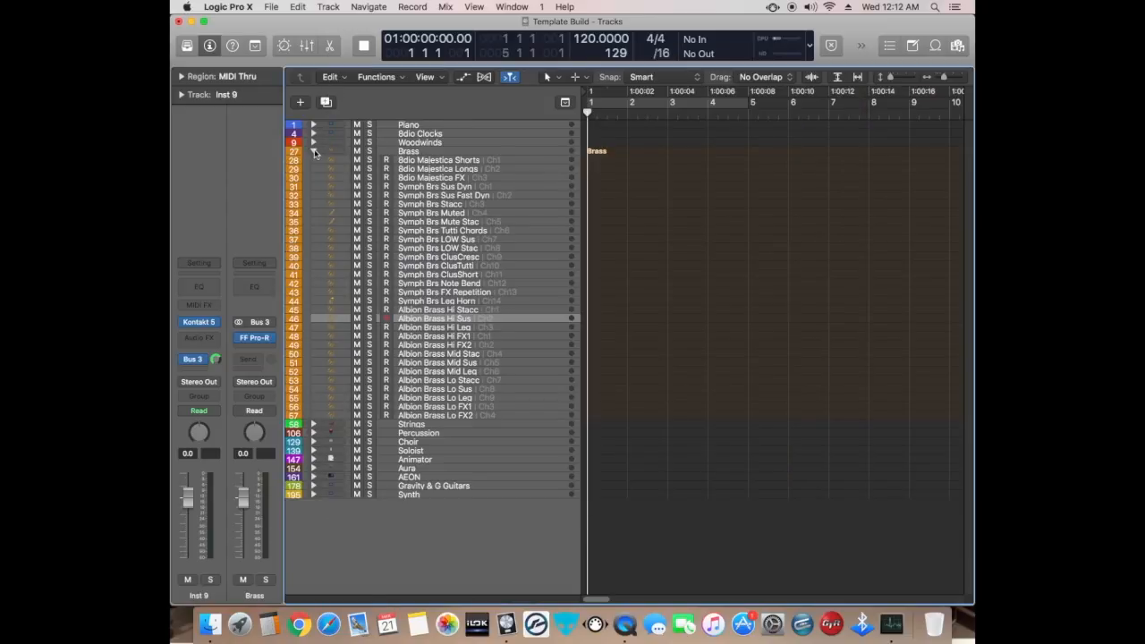
left_click(313, 151)
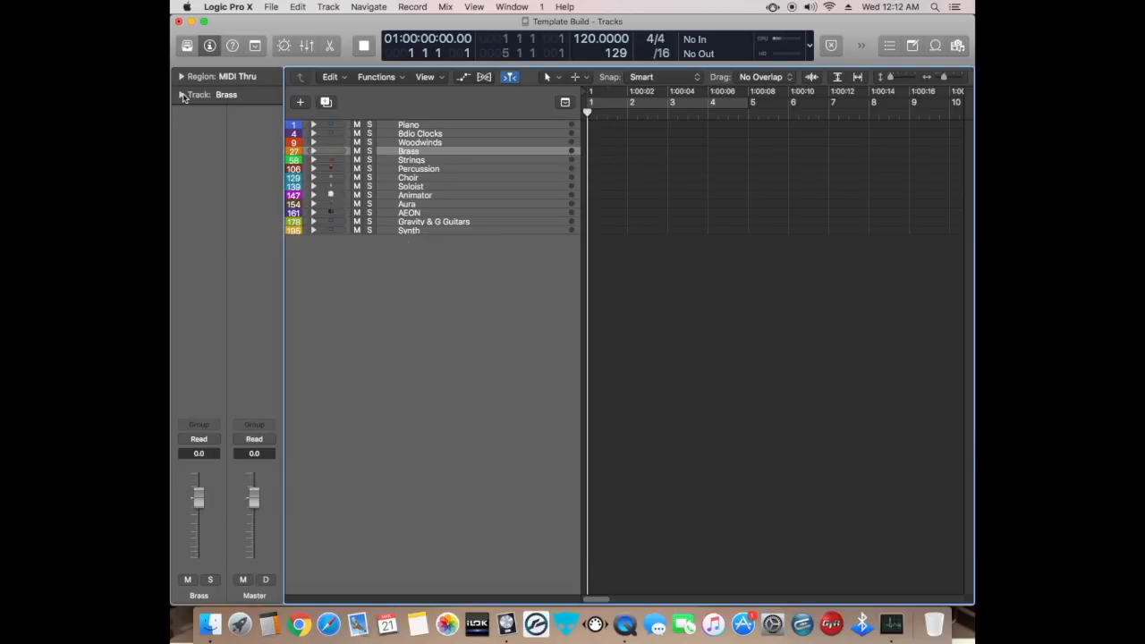
Inspect the Kontakt 5 instance behind the 8dio Majestica Longs track in the Brass stack, then close its window
left_click(314, 152)
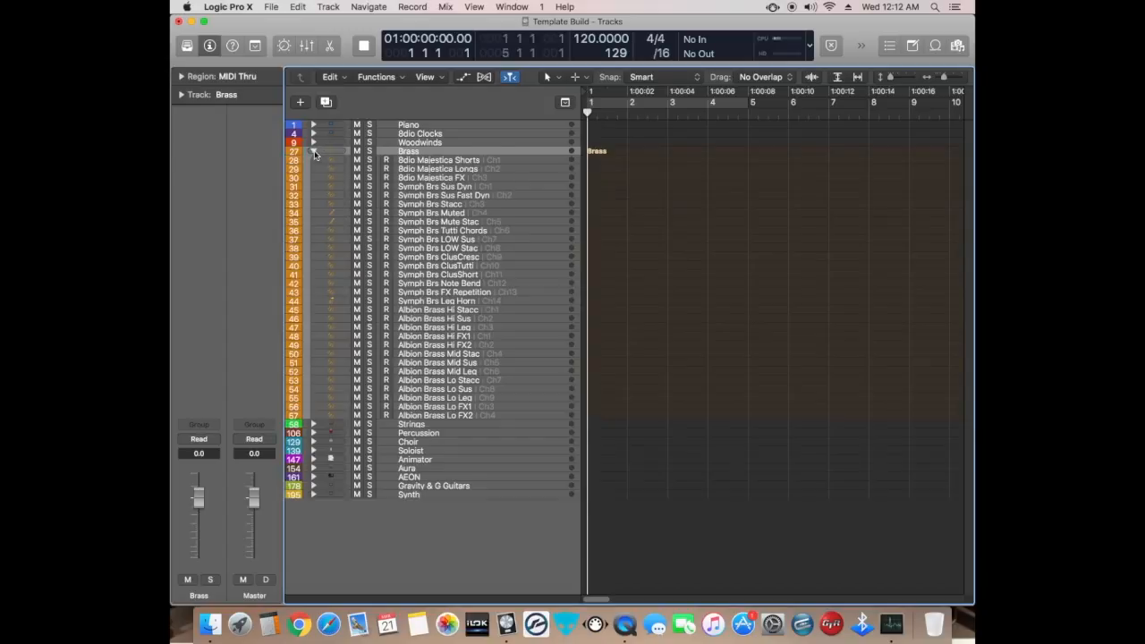
left_click(427, 169)
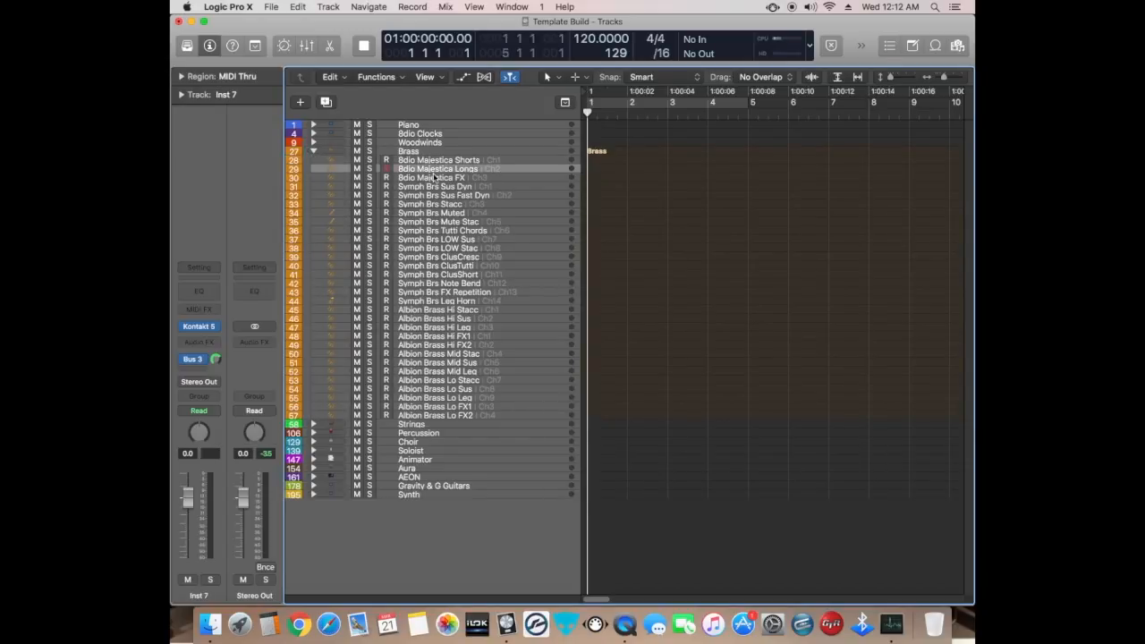
left_click(206, 327)
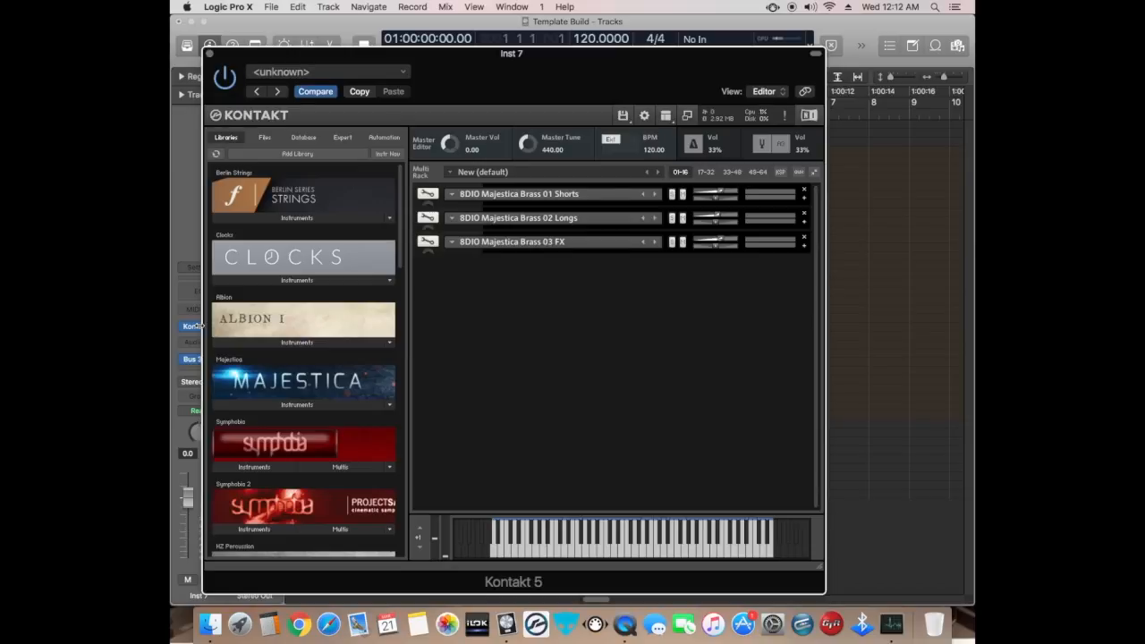
left_click(209, 53)
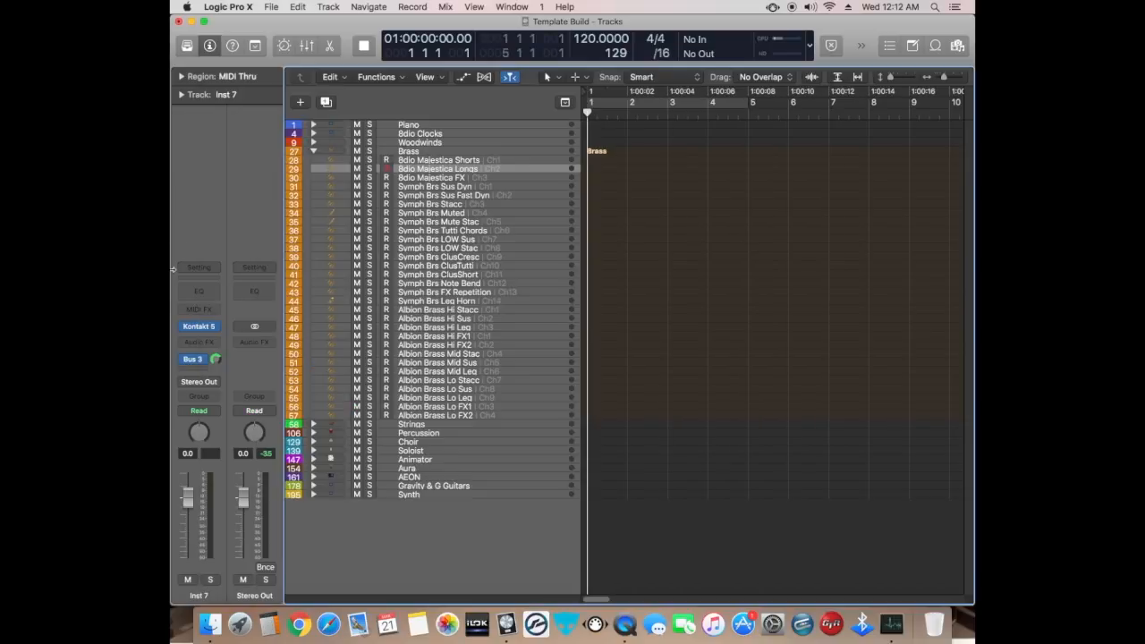
View the FF Pro-R preset categories on the track's Bus 3 reverb without changing the preset, then close the plug-in and collapse the Brass stack
left_click(194, 359)
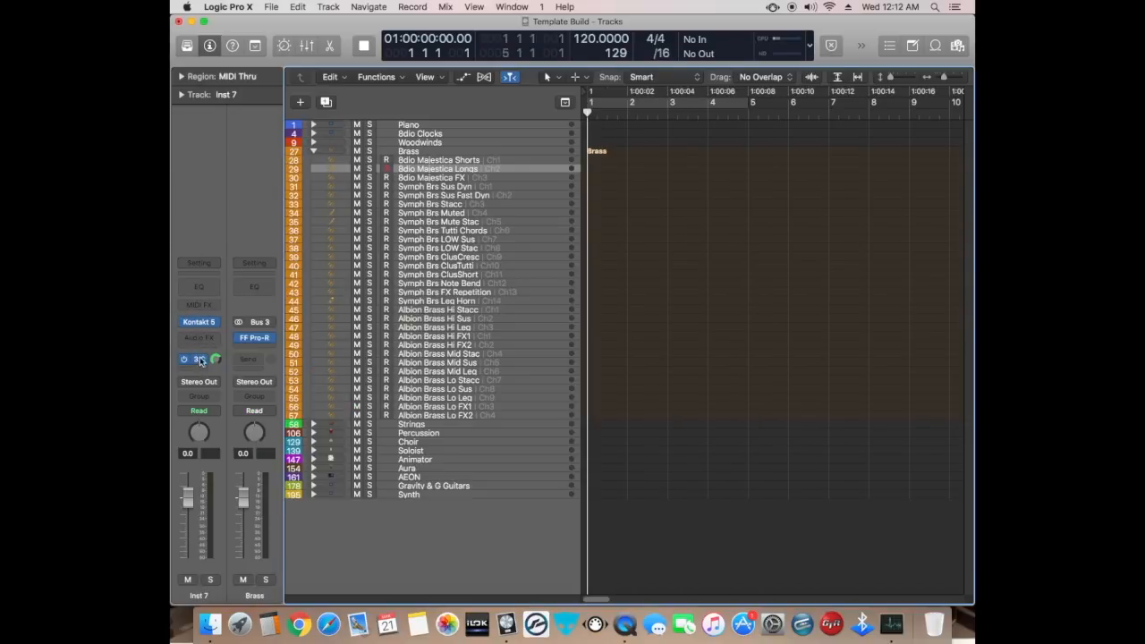
left_click(258, 342)
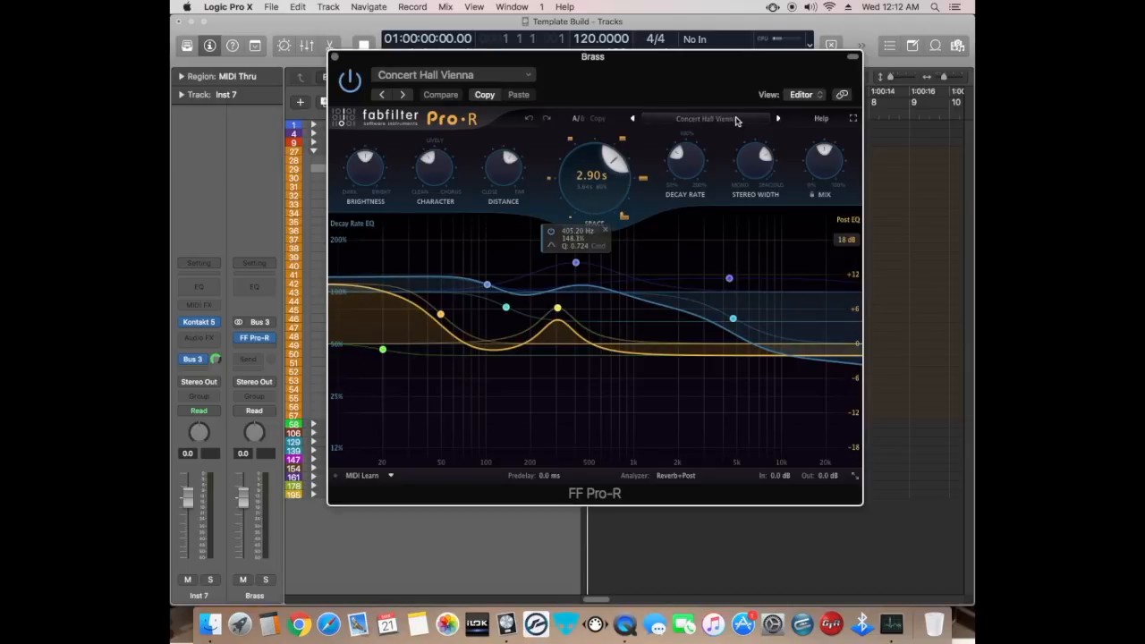
left_click(736, 120)
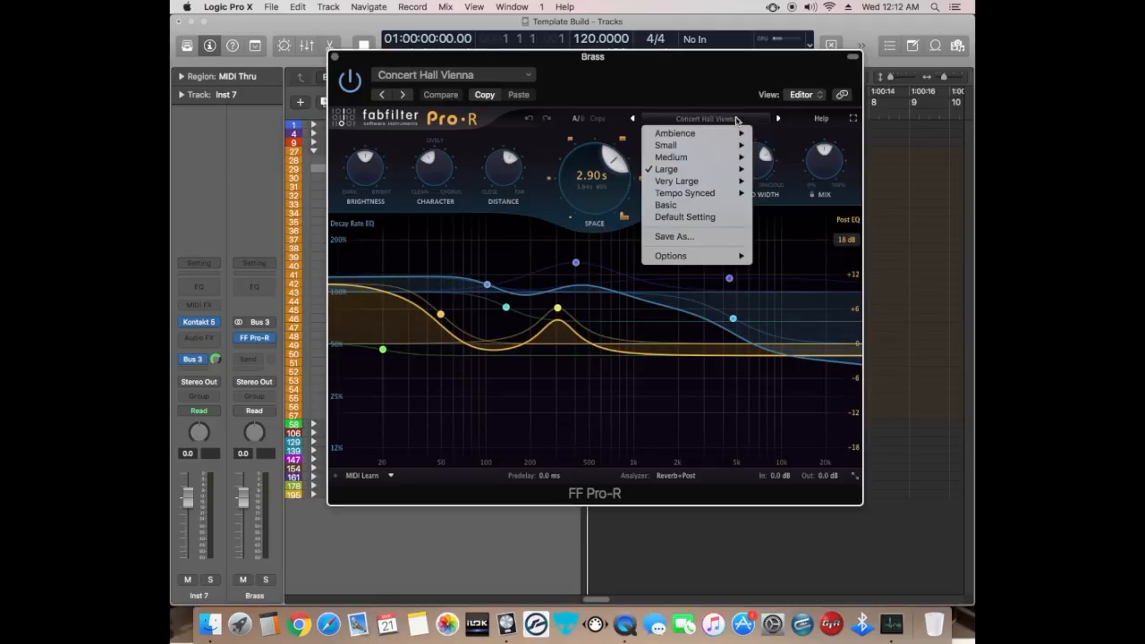
left_click(338, 60)
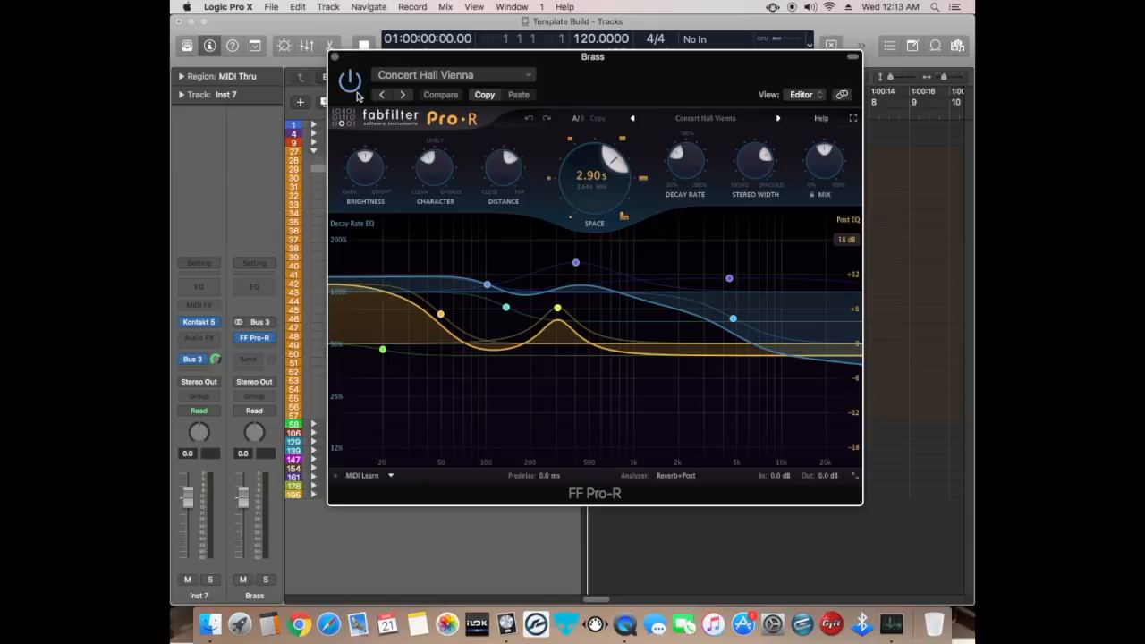
left_click(335, 58)
left_click(313, 151)
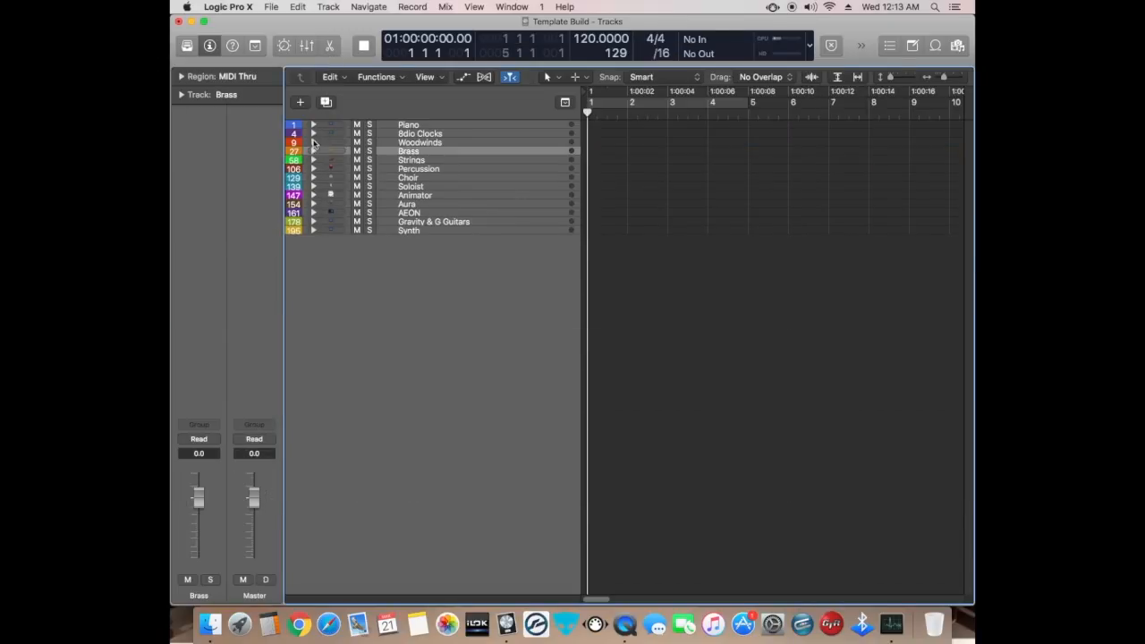
Examine the FF Pro-R reverb on Bus 1 fed by the Scketch Piano track, then close it and collapse the Piano stack
left_click(313, 124)
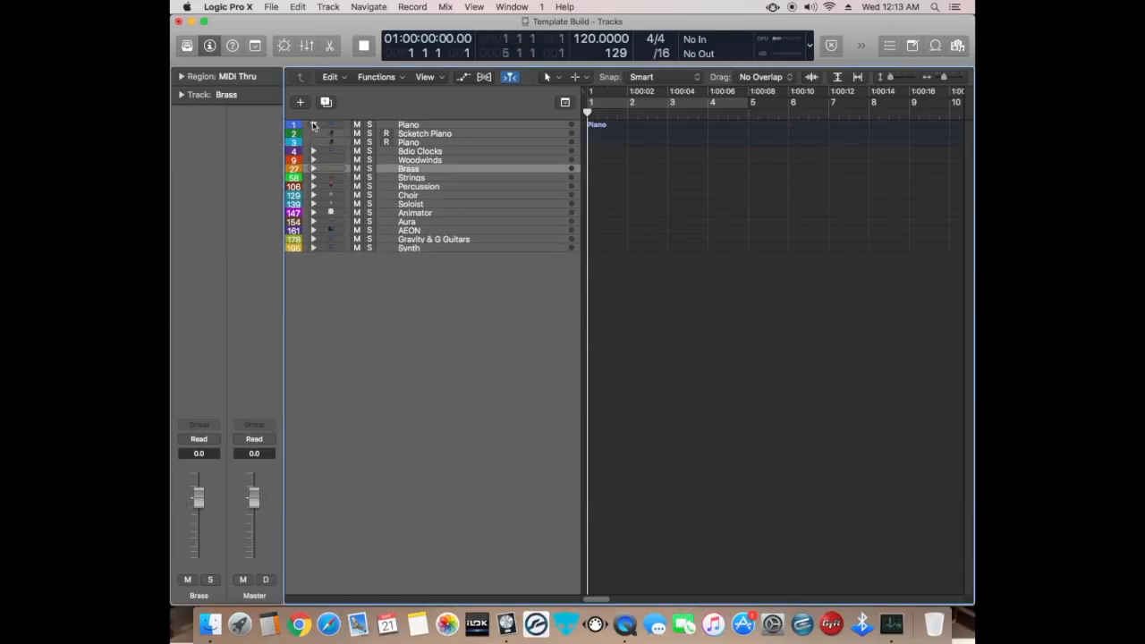
left_click(443, 133)
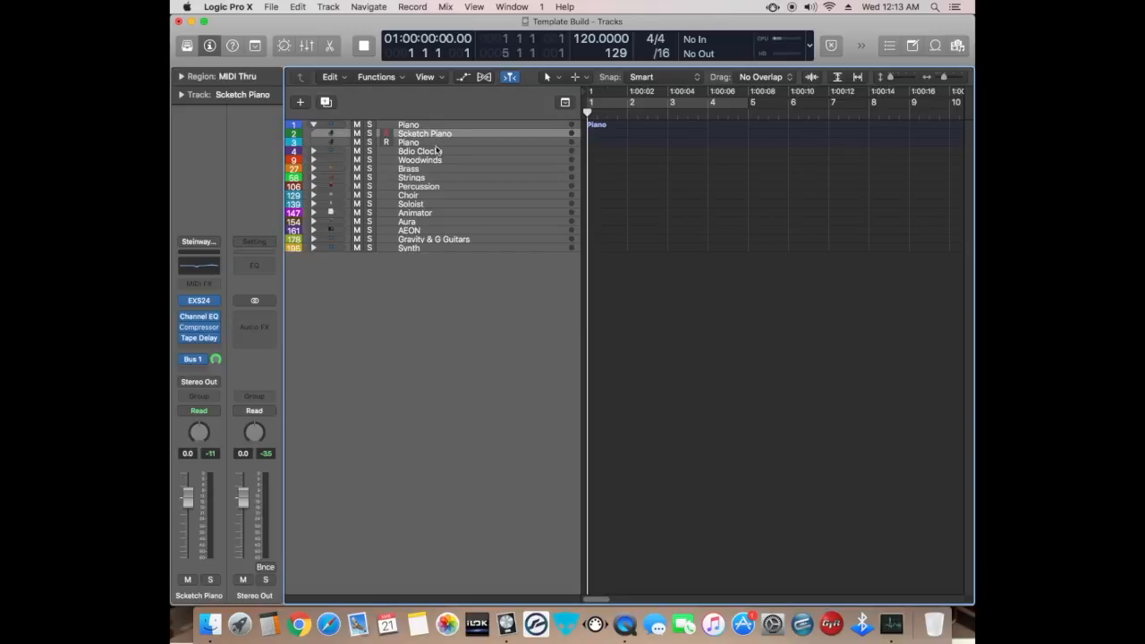
left_click(195, 362)
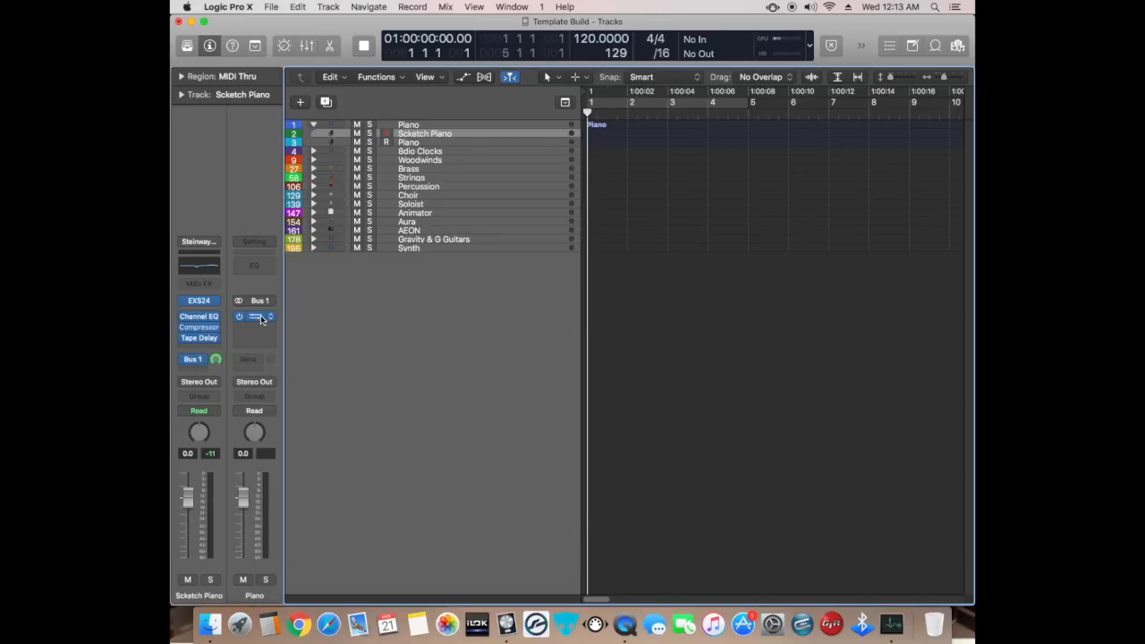
left_click(261, 318)
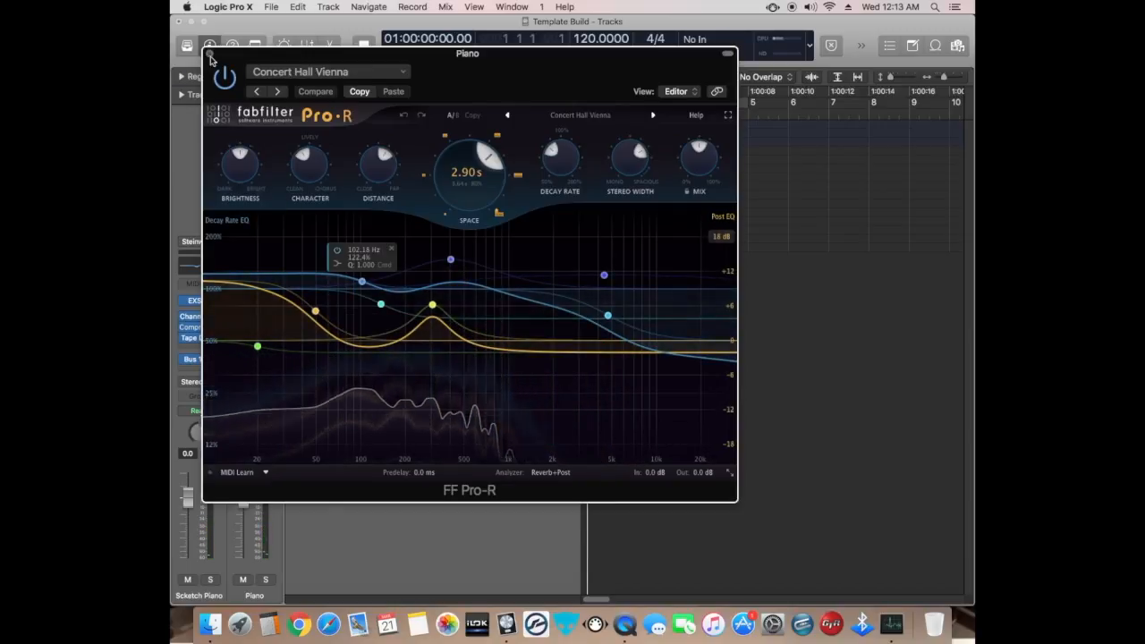
left_click(210, 55)
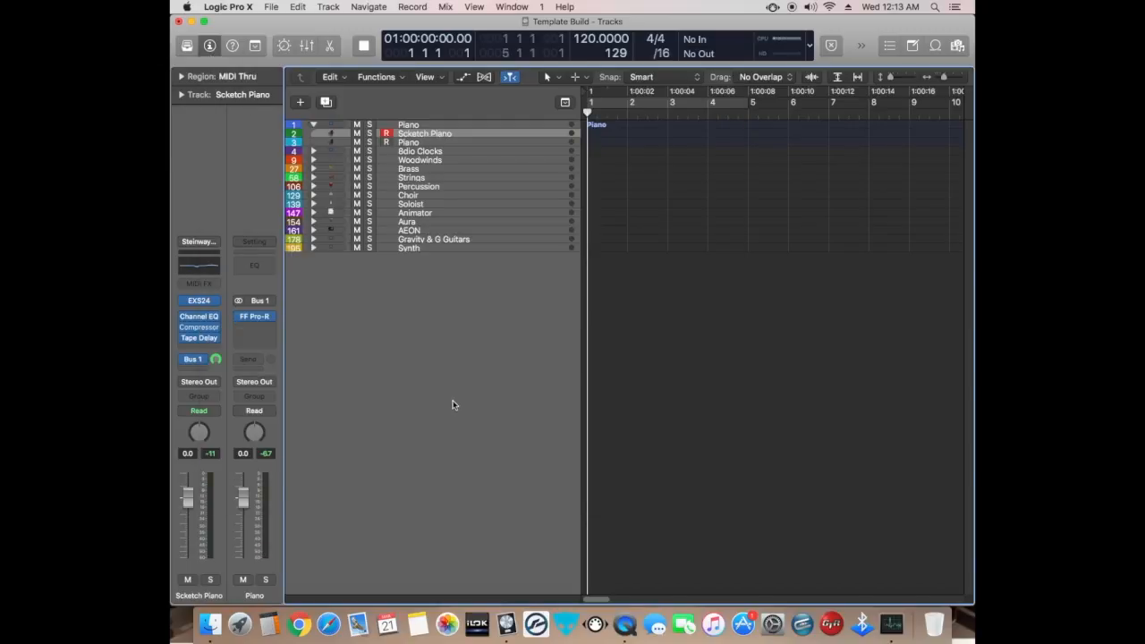
left_click(313, 125)
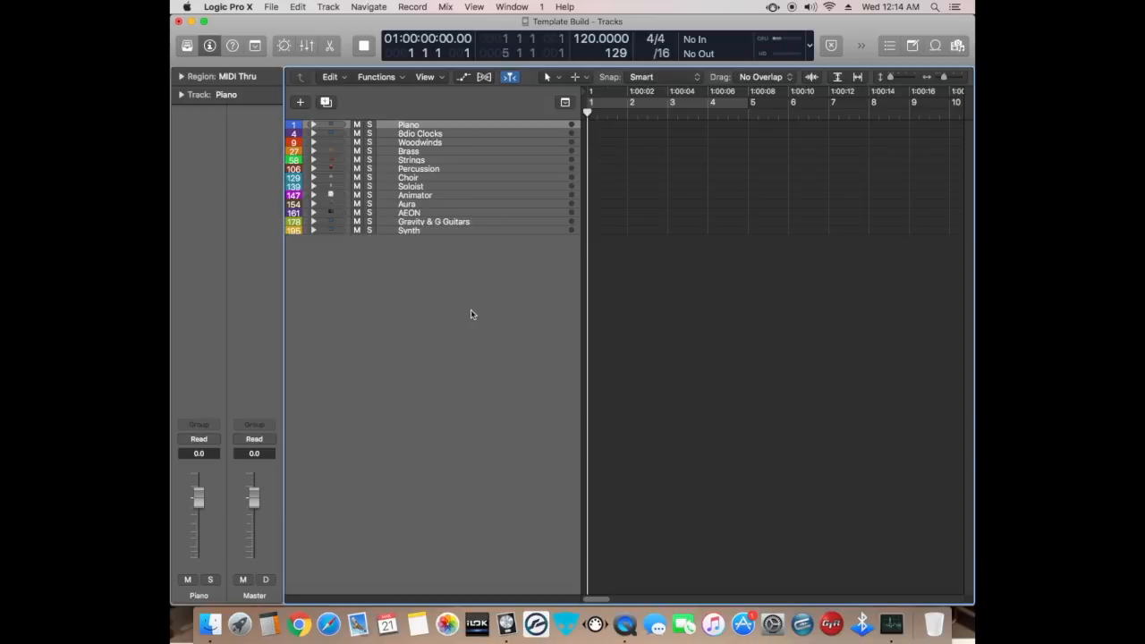
Look over the synthesizer tracks in the Synth stack and leave the stack collapsed
left_click(313, 230)
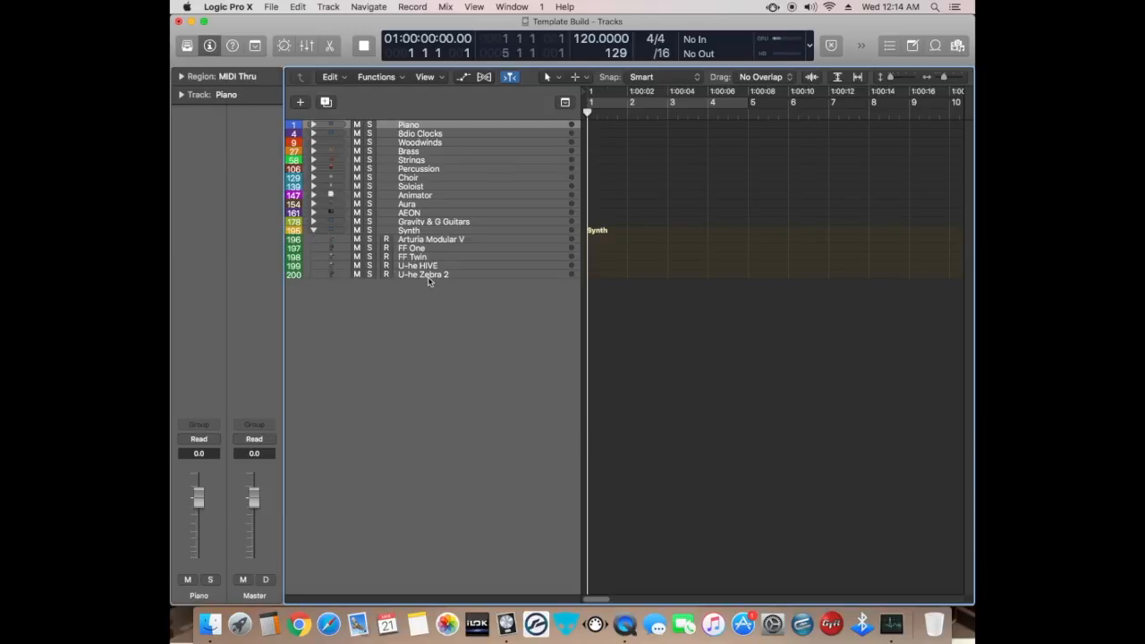
left_click(314, 231)
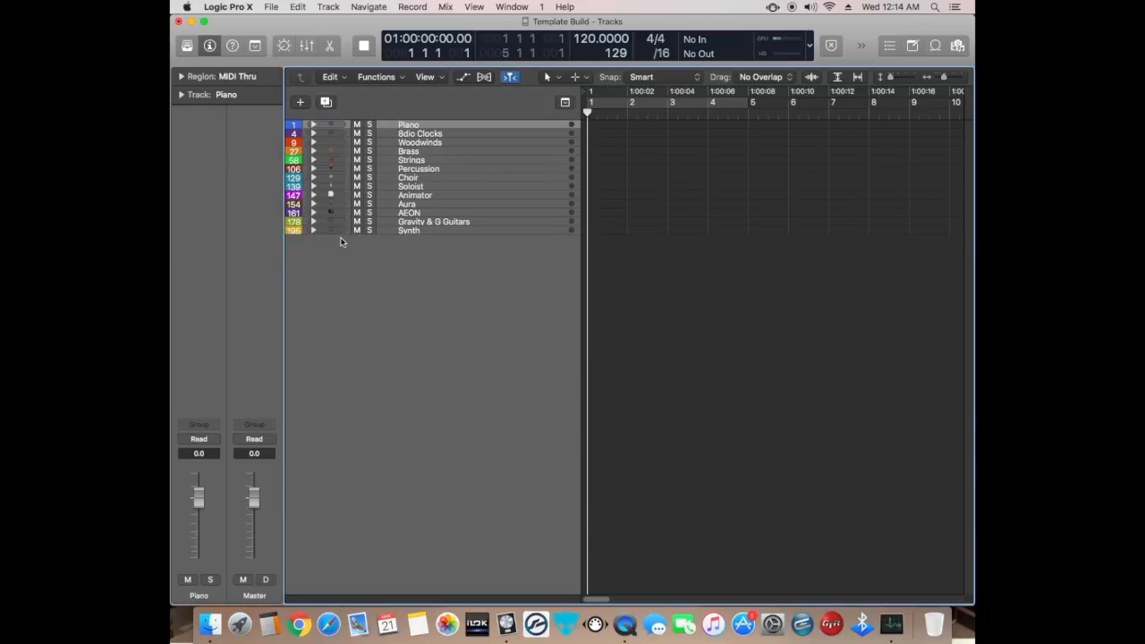